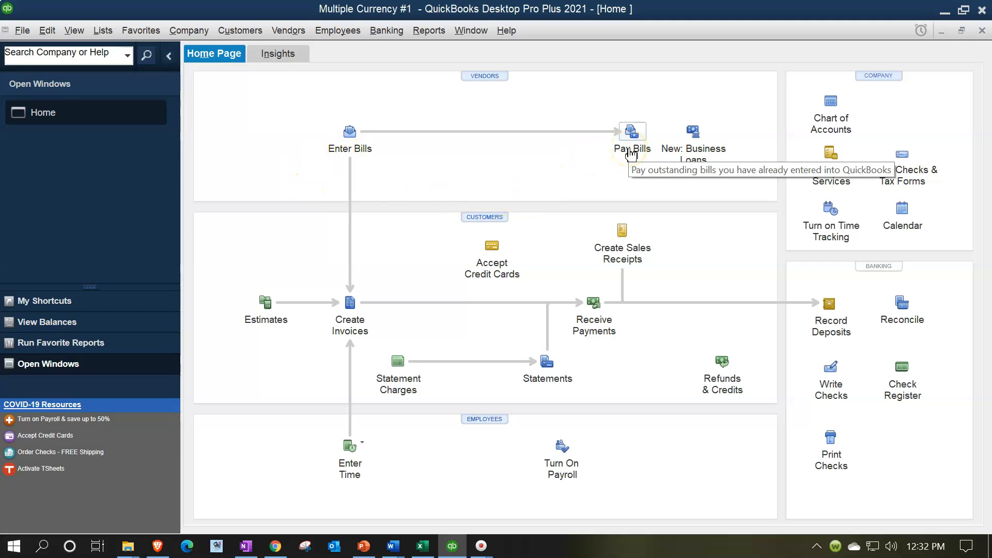
Switch to the Excel workbook and check the total of the two Accounts Payable (JPY) credits in H12:H15 on the Practice sheet
{"action": "left_click", "coordinate": [637, 158]}
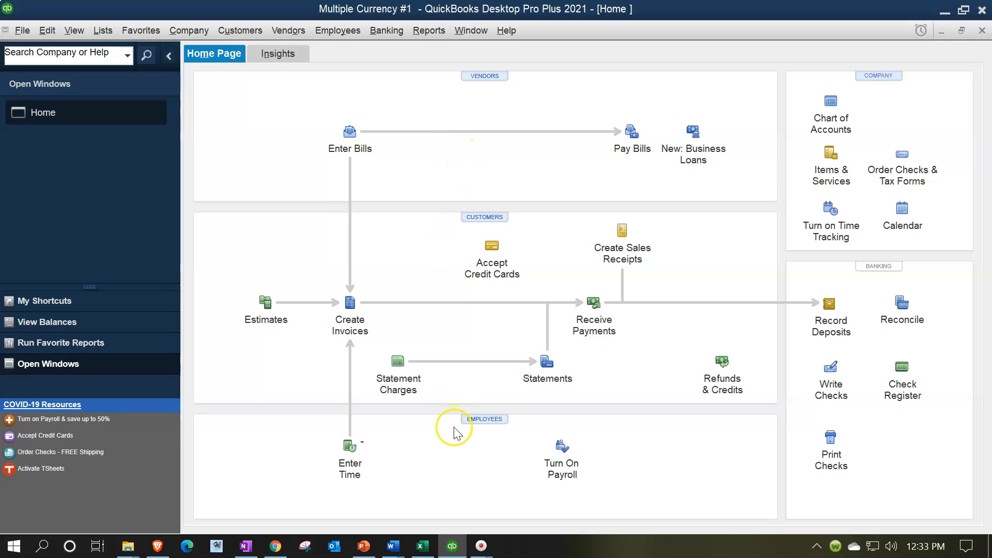
{"action": "left_click", "coordinate": [422, 547]}
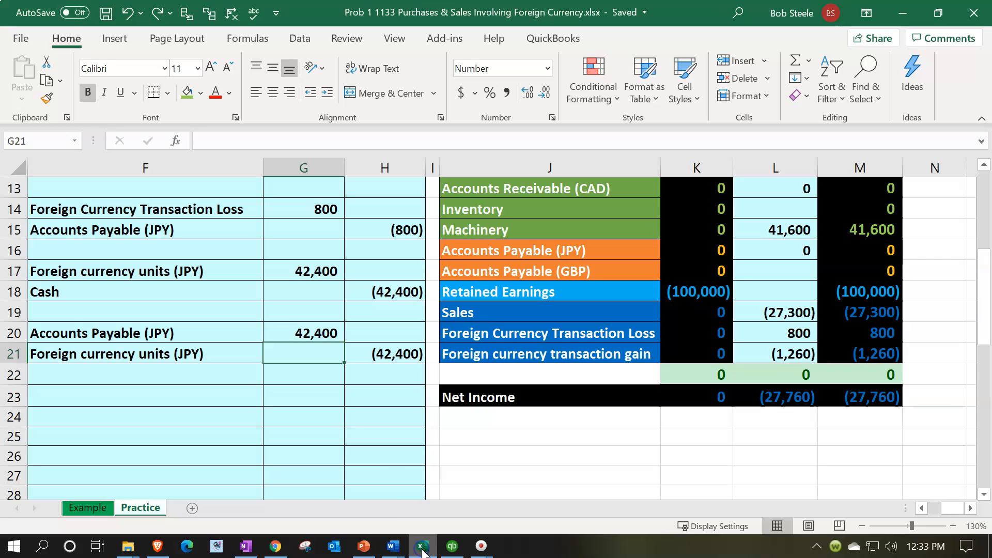
{"action": "left_click", "coordinate": [356, 417]}
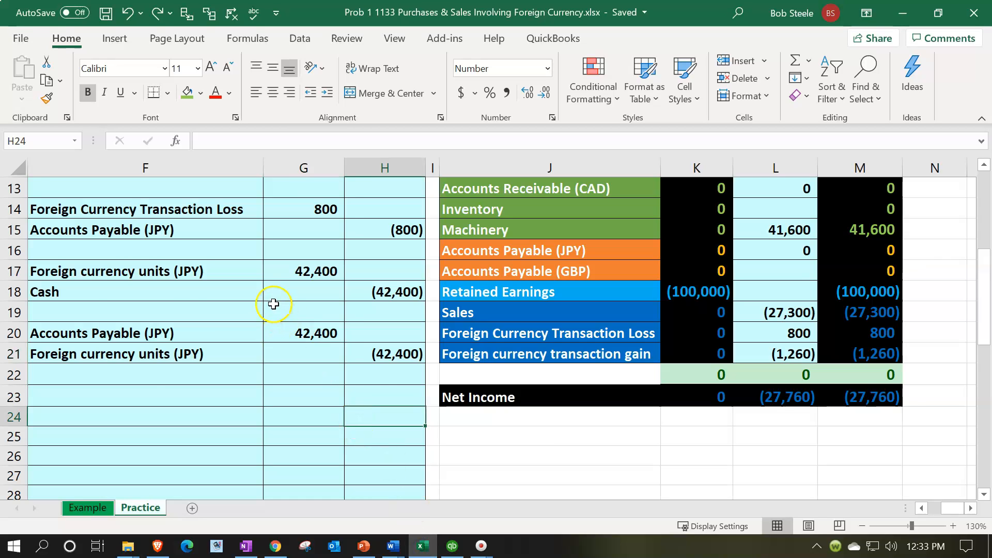
{"action": "scroll", "coordinate": [288, 321], "scroll_direction": "up", "scroll_amount": 1}
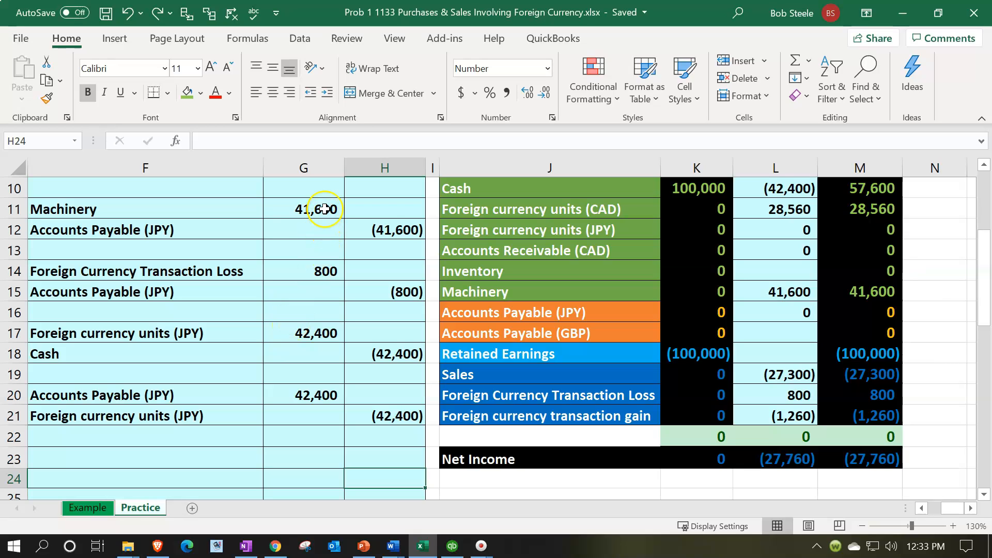
{"action": "left_click", "coordinate": [396, 230]}
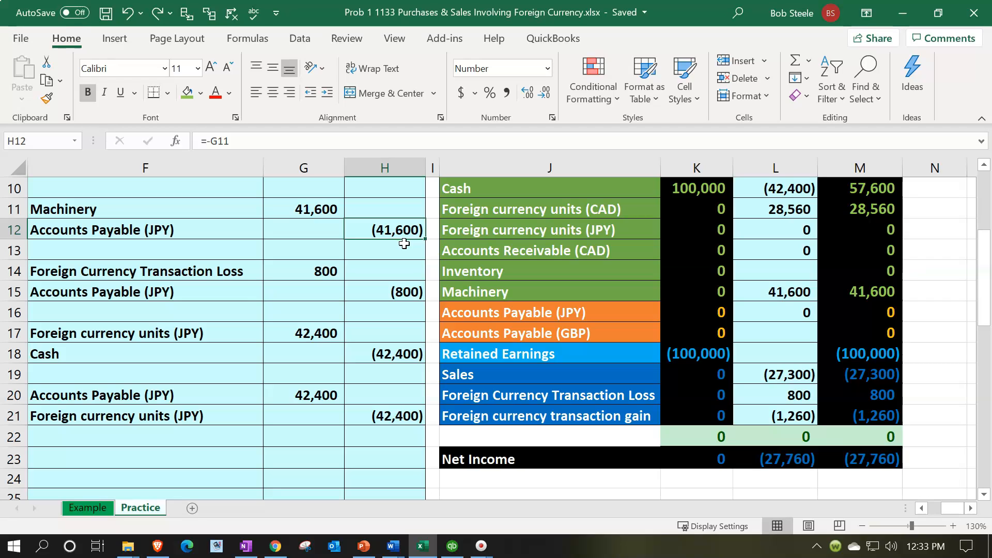
{"action": "left_click", "coordinate": [399, 292]}
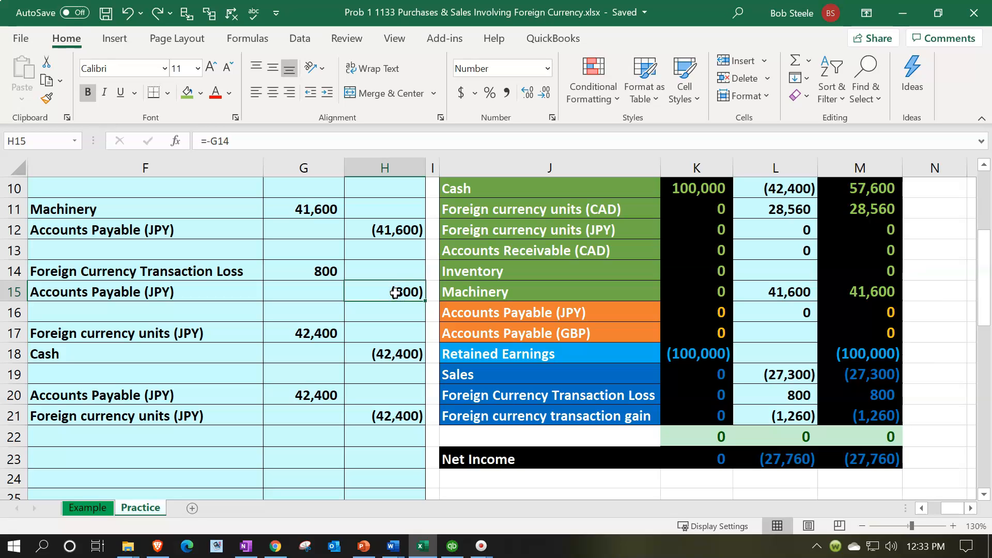
{"action": "left_click_drag", "start_coordinate": [399, 229], "coordinate": [405, 291]}
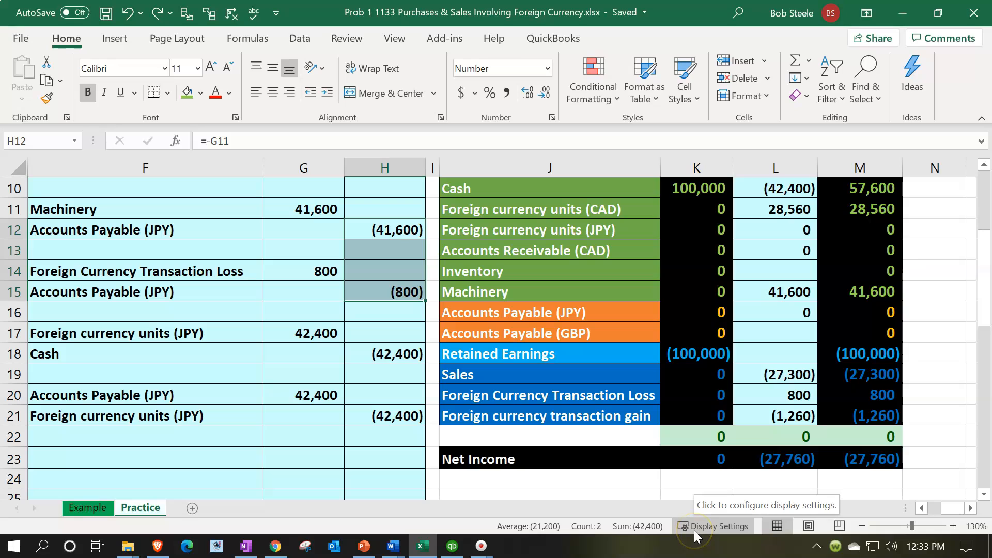
Compare the payable credit in H15 with the payment debit in G20, and examine the foreign currency loss entry in rows 14–15
{"action": "left_click", "coordinate": [379, 416]}
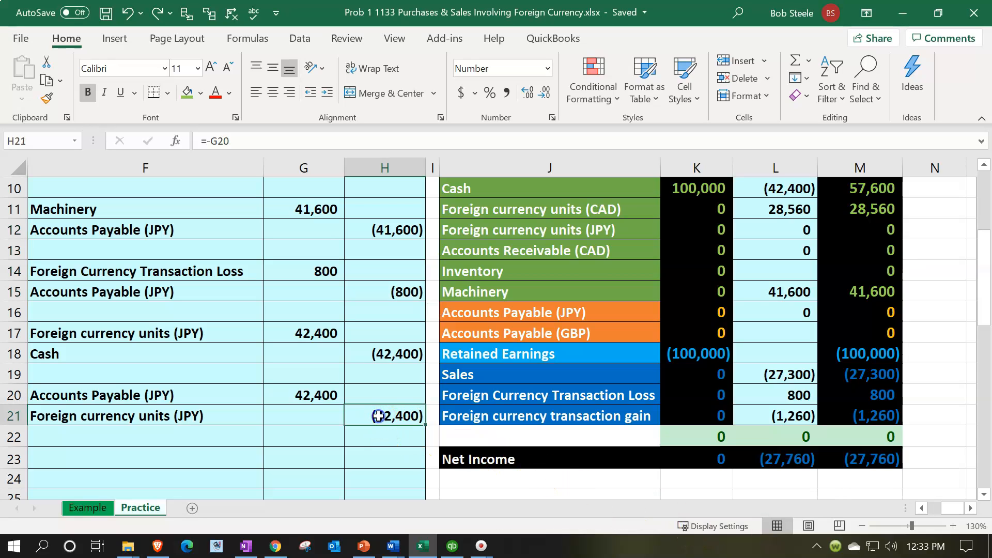
{"action": "left_click", "coordinate": [405, 293]}
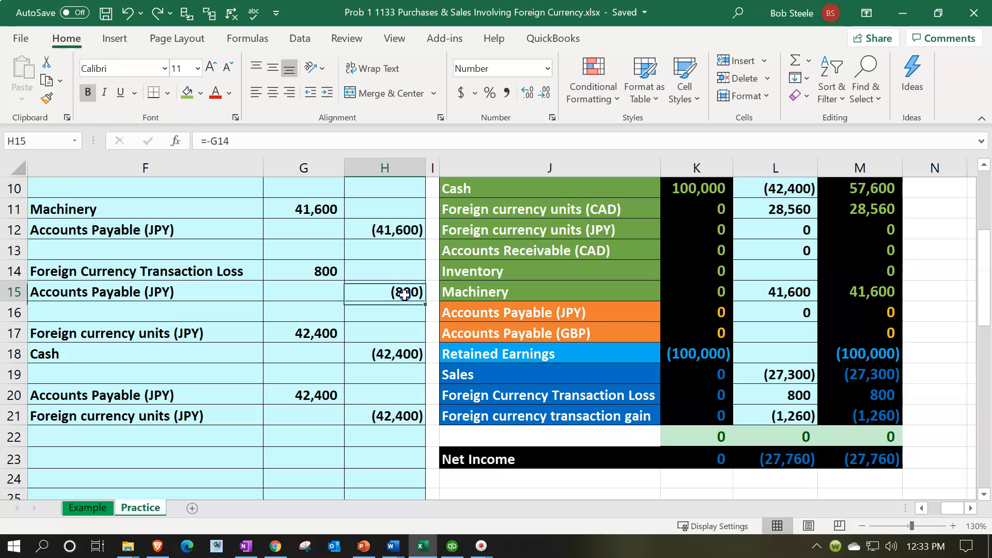
{"action": "left_click", "coordinate": [314, 388], "text": "ctrl"}
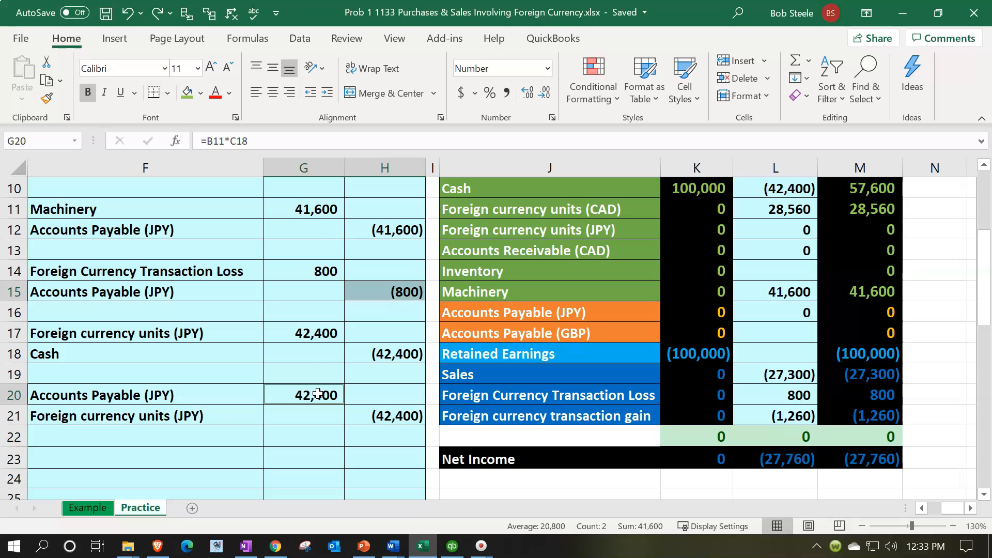
{"action": "left_click_drag", "start_coordinate": [230, 274], "coordinate": [370, 283]}
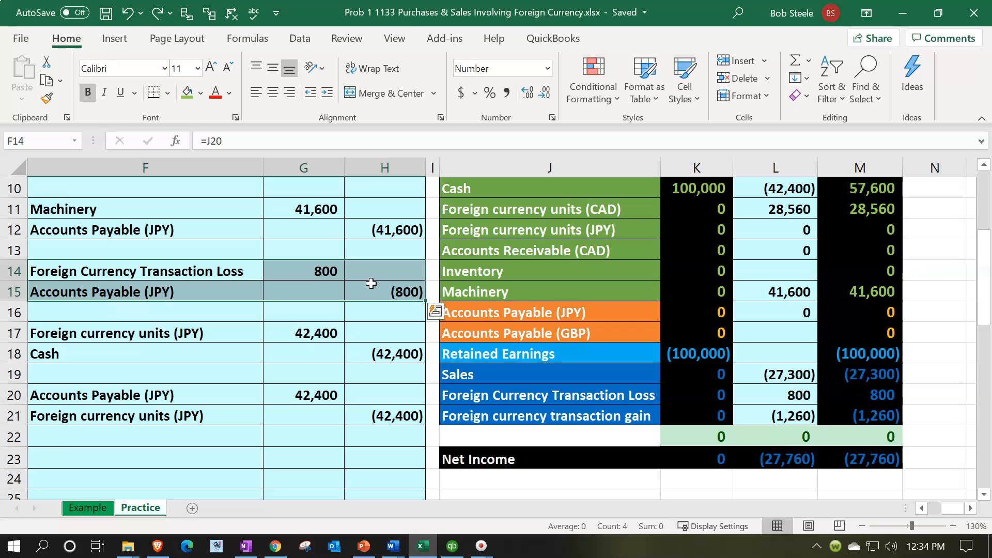
{"action": "left_click_drag", "start_coordinate": [204, 266], "coordinate": [369, 286]}
Switch to QuickBooks and run a Trial Balance report from 01/01/2021 to 12/31/2021
{"action": "left_click", "coordinate": [452, 546]}
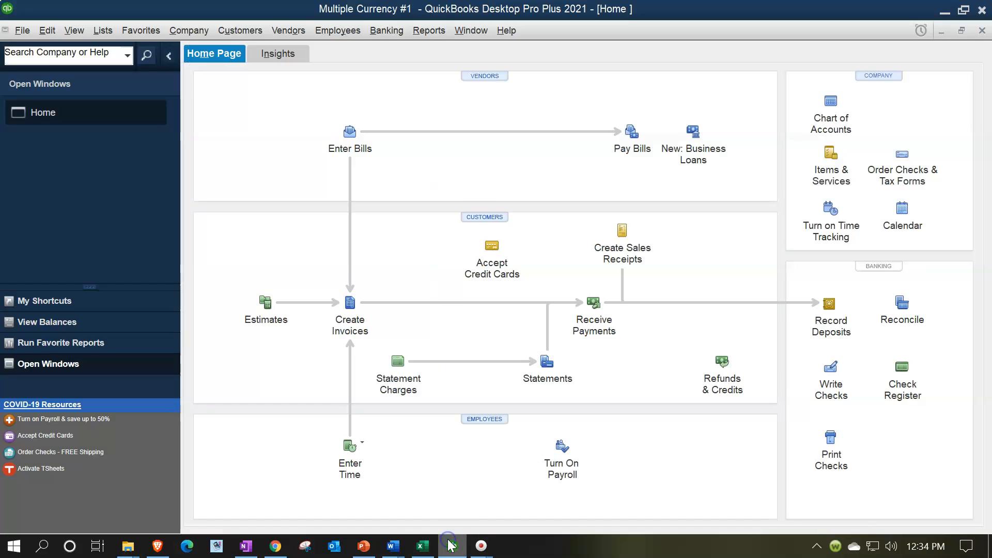
{"action": "left_click", "coordinate": [429, 30]}
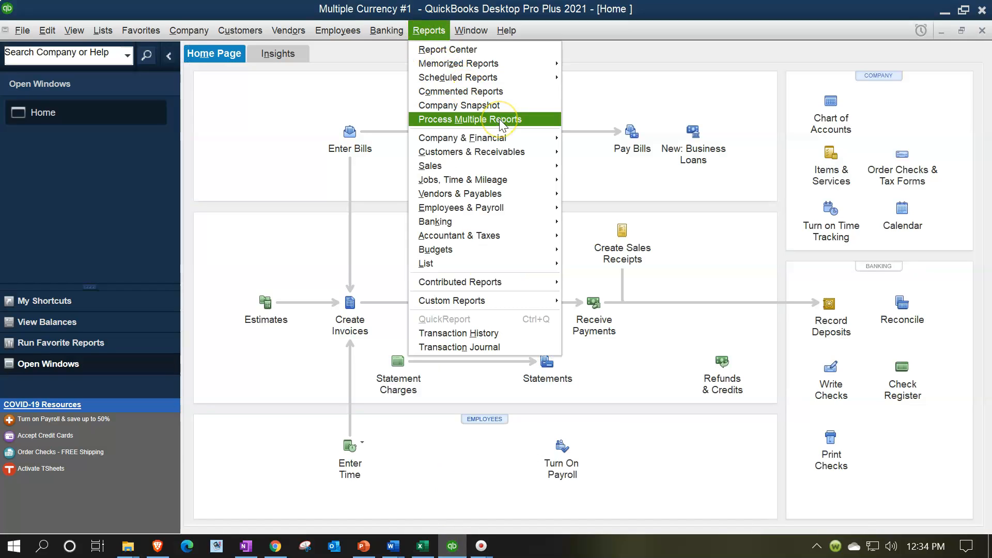
{"action": "mouse_move", "coordinate": [498, 237]}
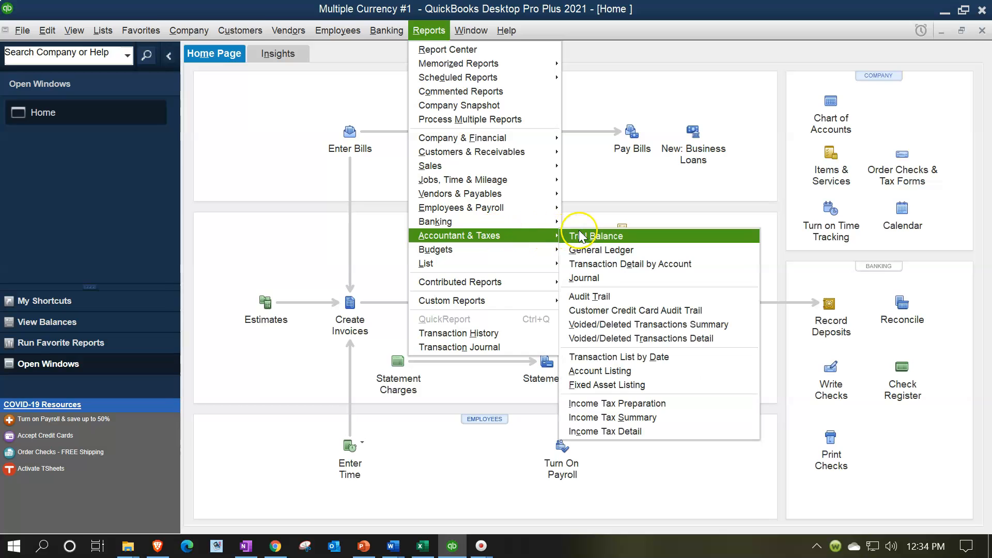
{"action": "left_click", "coordinate": [581, 236]}
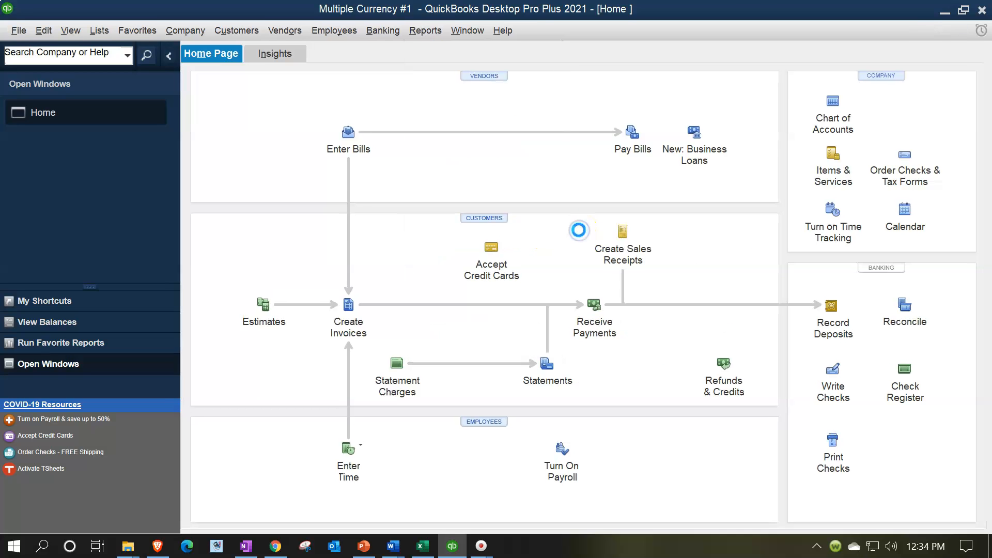
{"action": "key", "text": "Tab"}
{"action": "type", "text": "010121"}
{"action": "key", "text": "Tab"}
{"action": "type", "text": "123121"}
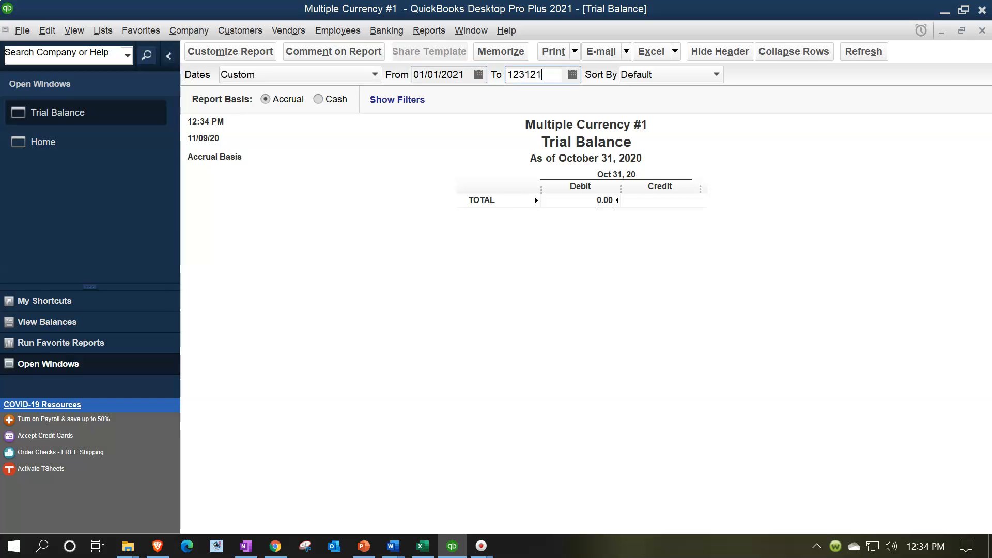
{"action": "key", "text": "Tab"}
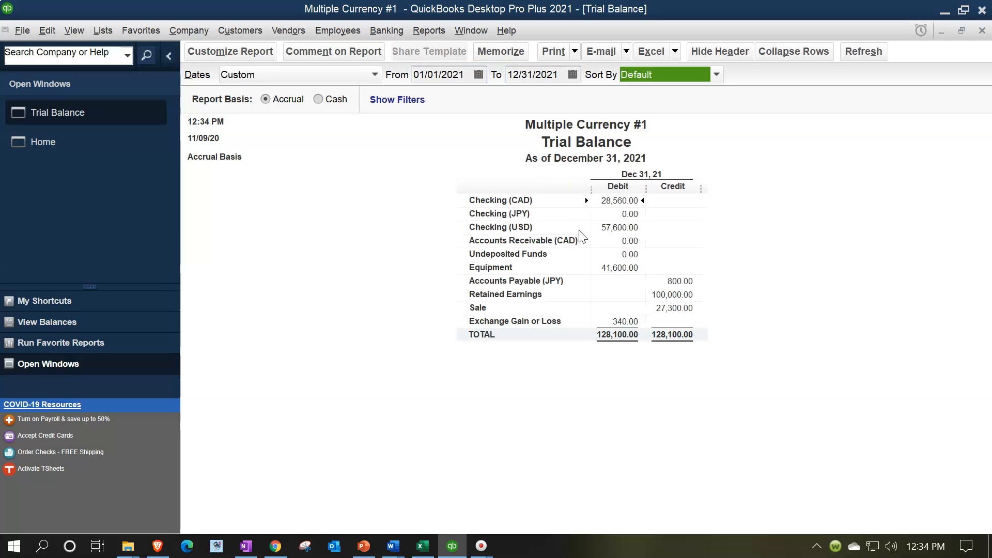
Open the transaction detail behind the Accounts Payable (JPY) balance and examine the bill and bill payment amounts
{"action": "left_click", "coordinate": [682, 282]}
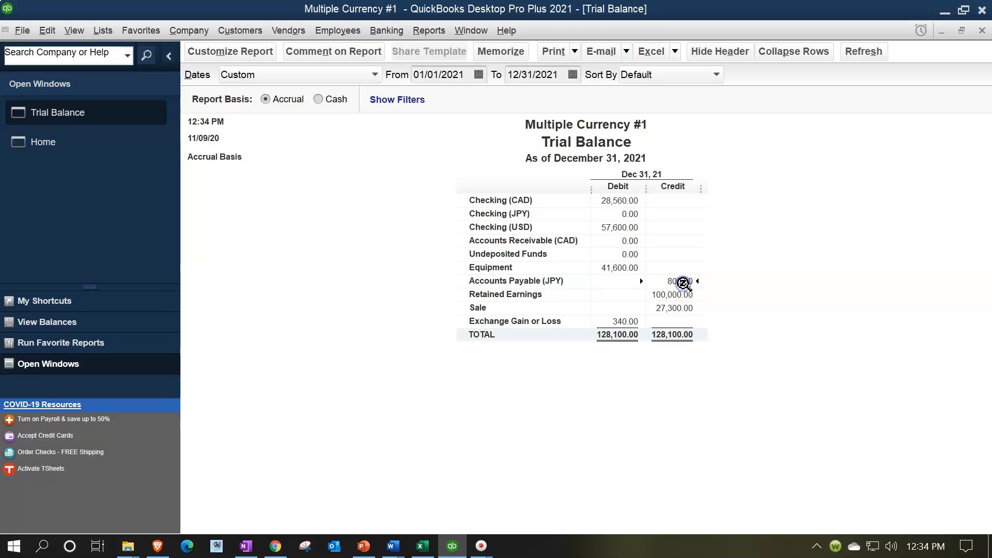
{"action": "double_click", "coordinate": [687, 284]}
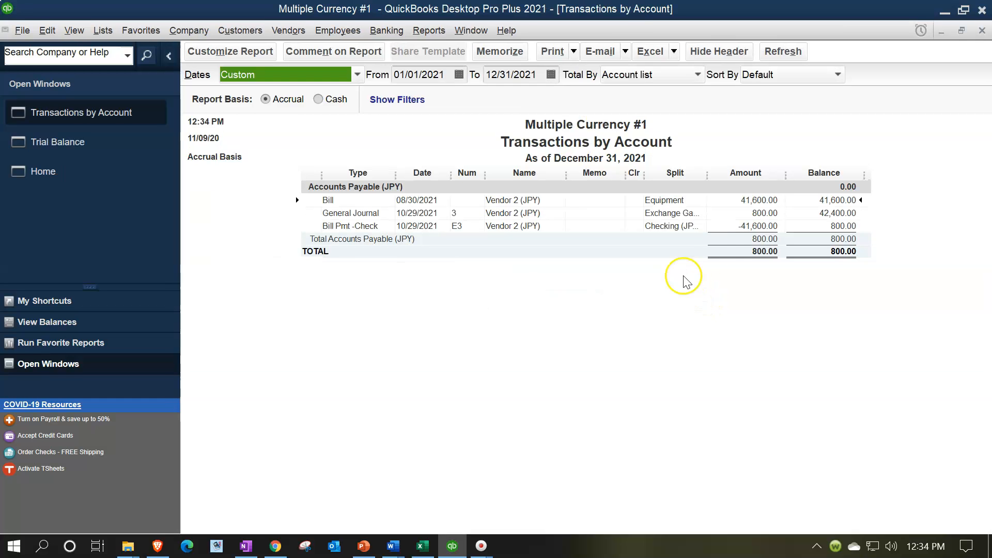
{"action": "left_click", "coordinate": [748, 201]}
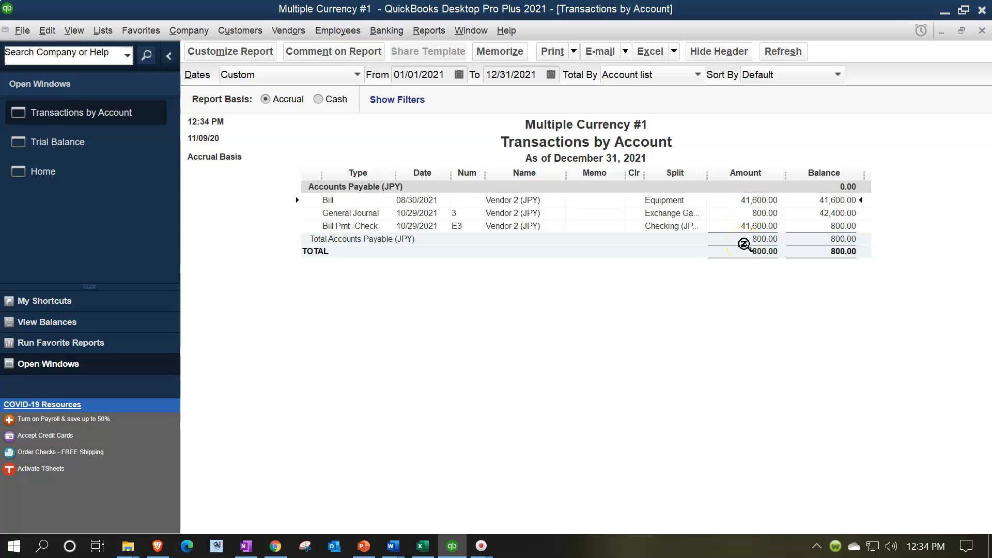
{"action": "left_click", "coordinate": [758, 227]}
{"action": "left_click", "coordinate": [757, 287]}
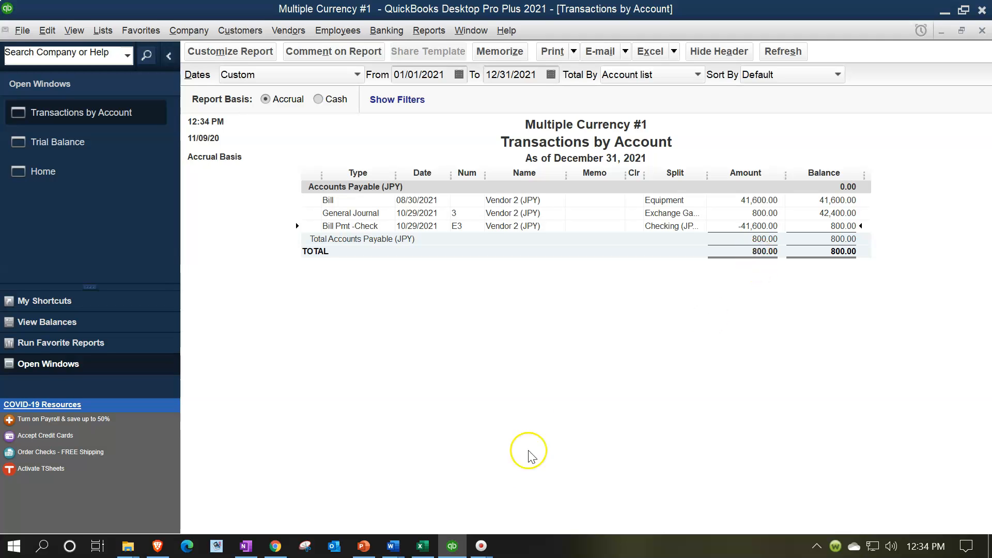
Compare the payable credit in H15 with the payment debit in G20 in the Excel workbook, then return to the QuickBooks report
{"action": "left_click", "coordinate": [422, 546]}
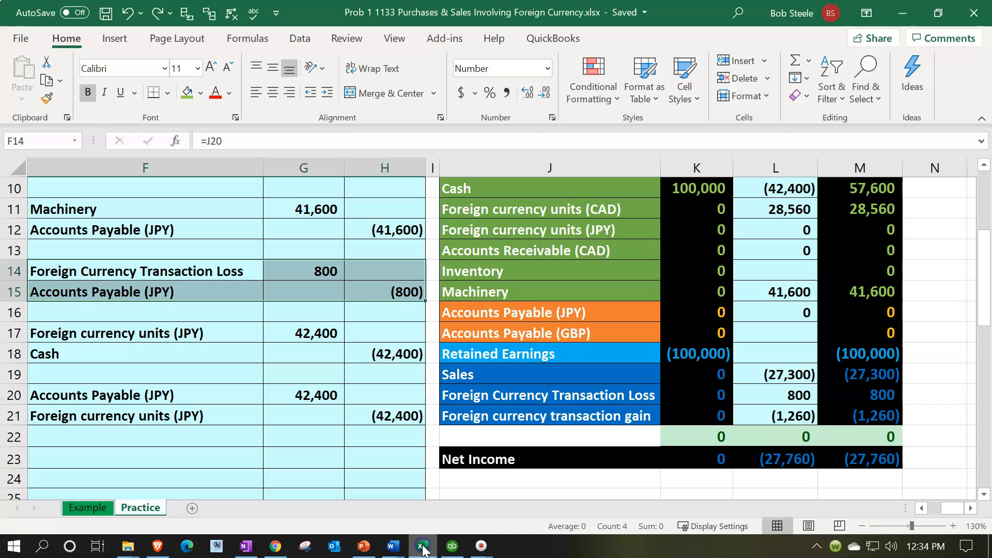
{"action": "left_click", "coordinate": [391, 291]}
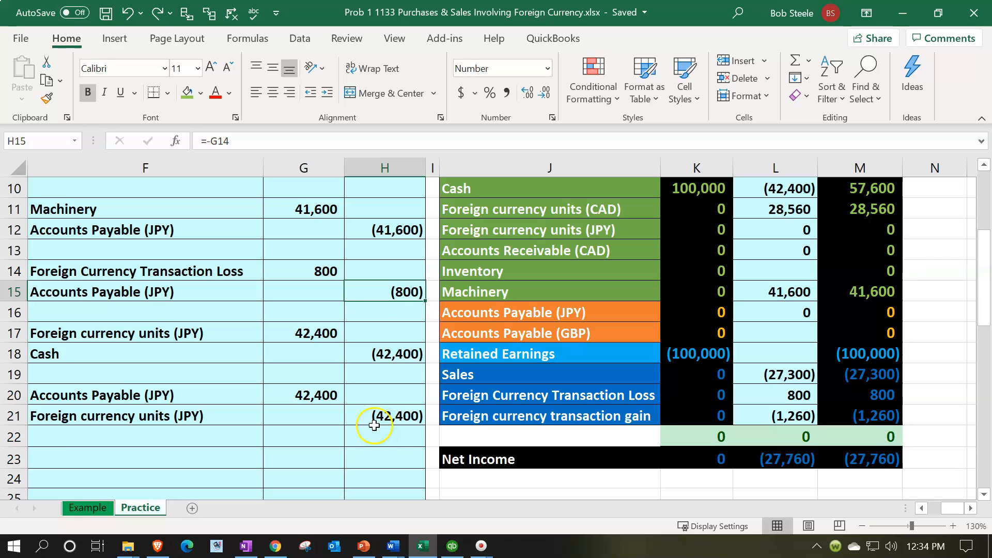
{"action": "left_click", "coordinate": [302, 396], "text": "ctrl"}
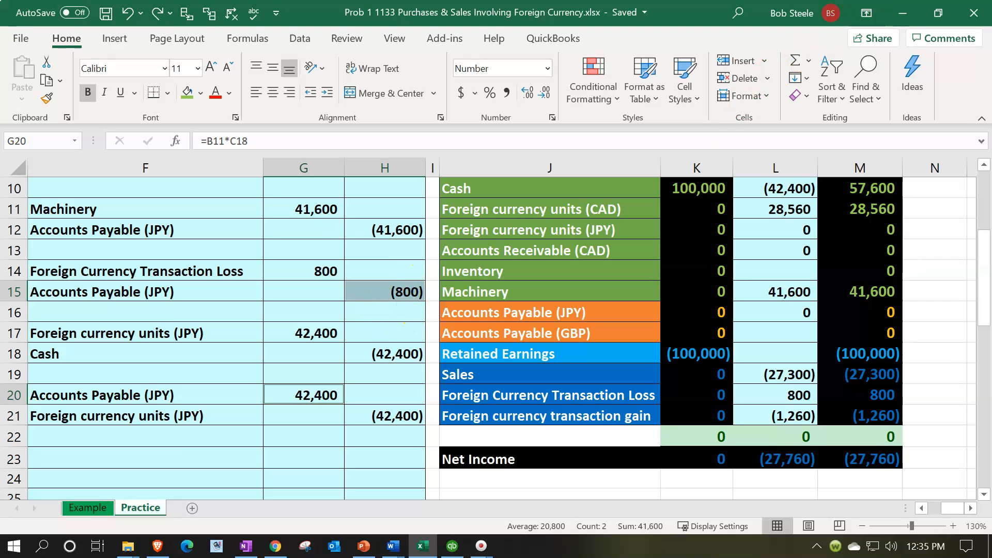
{"action": "left_click", "coordinate": [903, 13]}
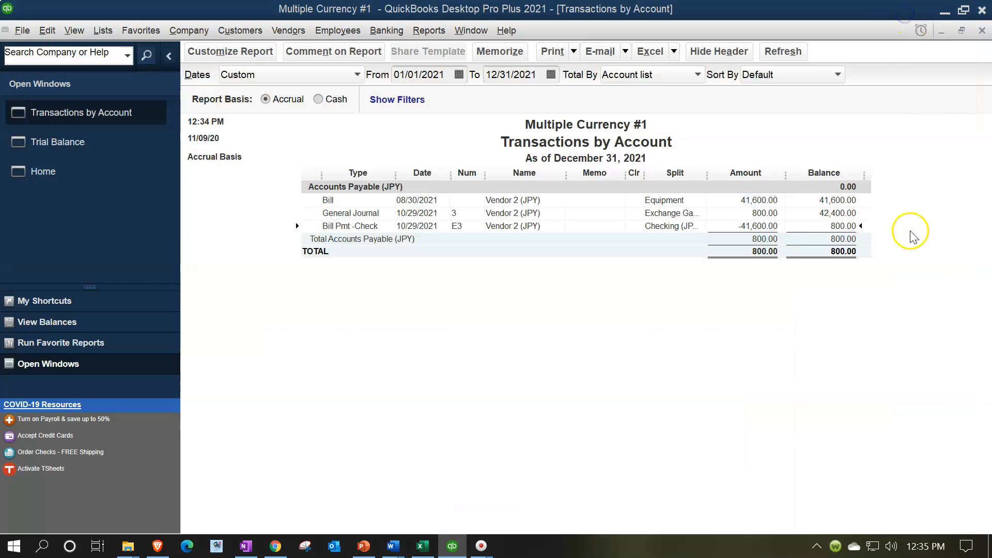
Close the Accounts Payable detail and open the transactions behind Exchange Gain or Loss to compare the two 10/29/2021 lines
{"action": "left_click", "coordinate": [760, 213]}
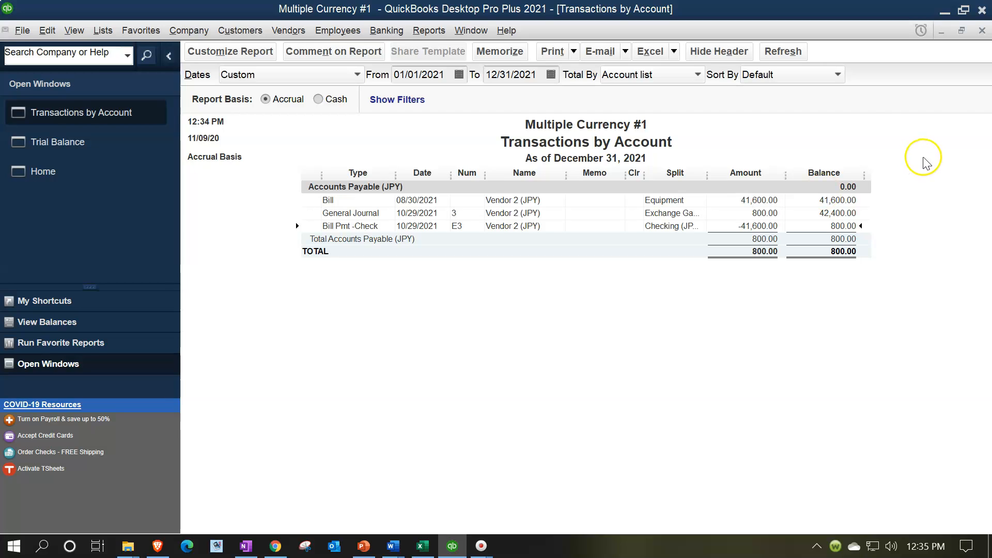
{"action": "left_click", "coordinate": [981, 31]}
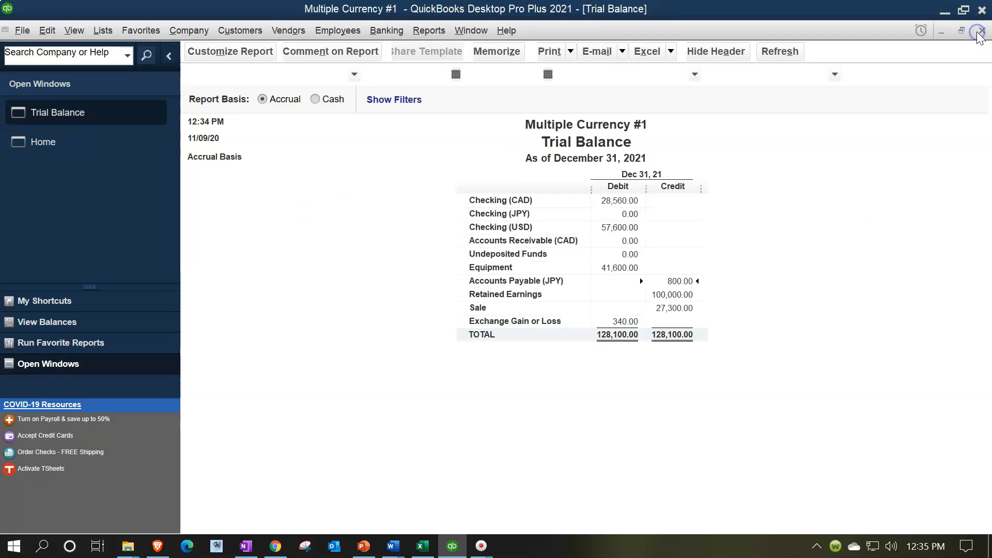
{"action": "double_click", "coordinate": [629, 322]}
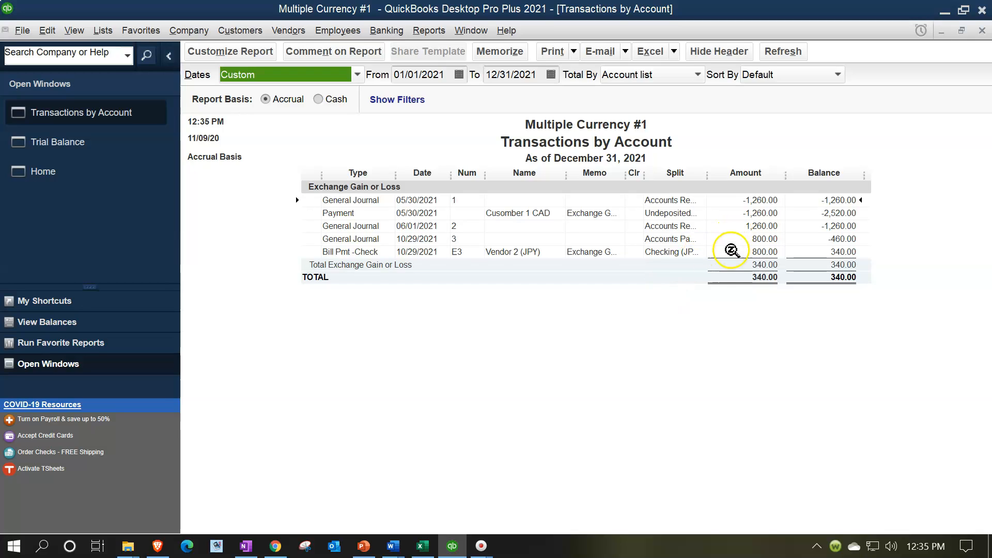
{"action": "left_click", "coordinate": [744, 241]}
{"action": "left_click", "coordinate": [749, 251]}
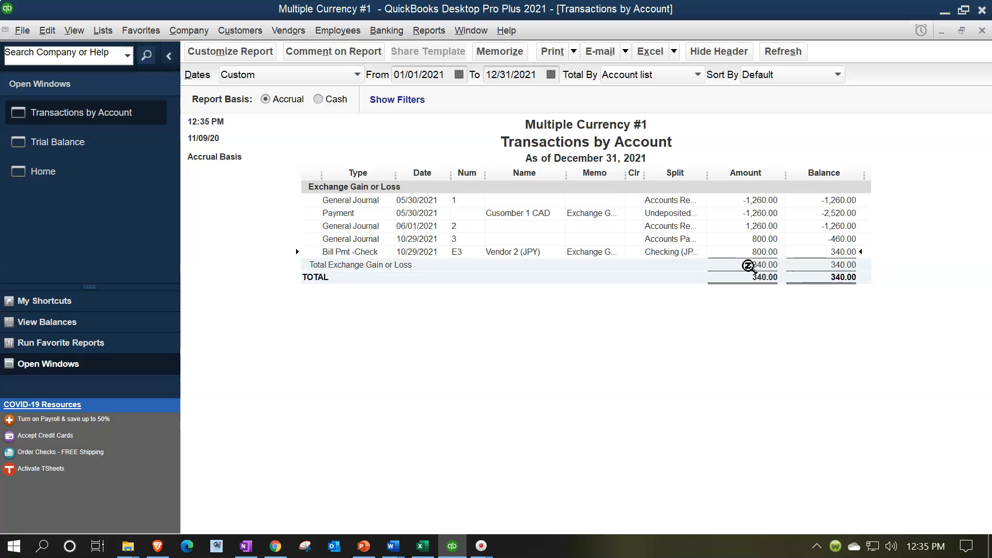
{"action": "double_click", "coordinate": [736, 250]}
{"action": "key", "text": "alt+Tab"}
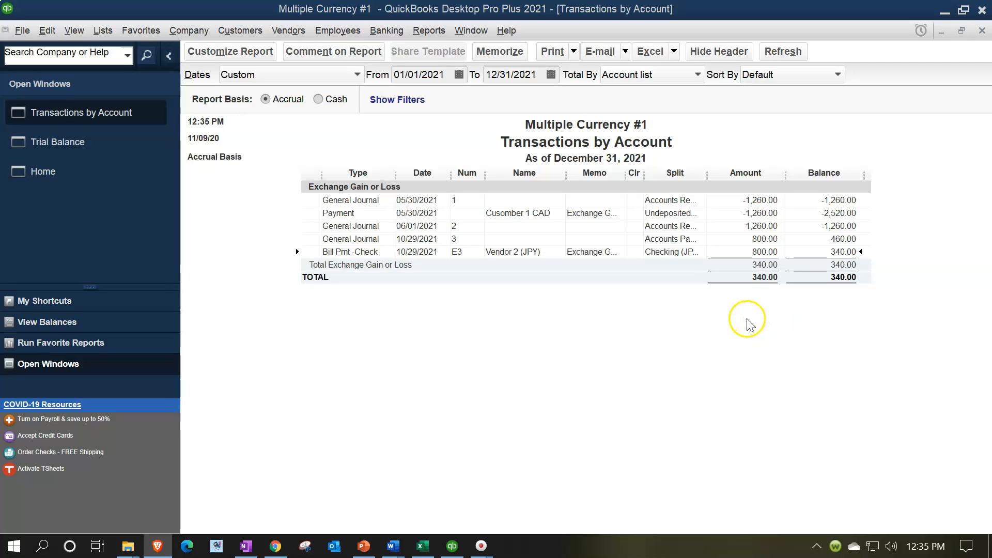
Open general journal entry 3 dated 10/29/2021 from the Exchange Gain or Loss detail and dismiss the entry numbering notice
{"action": "left_click", "coordinate": [757, 239]}
{"action": "left_click", "coordinate": [756, 240]}
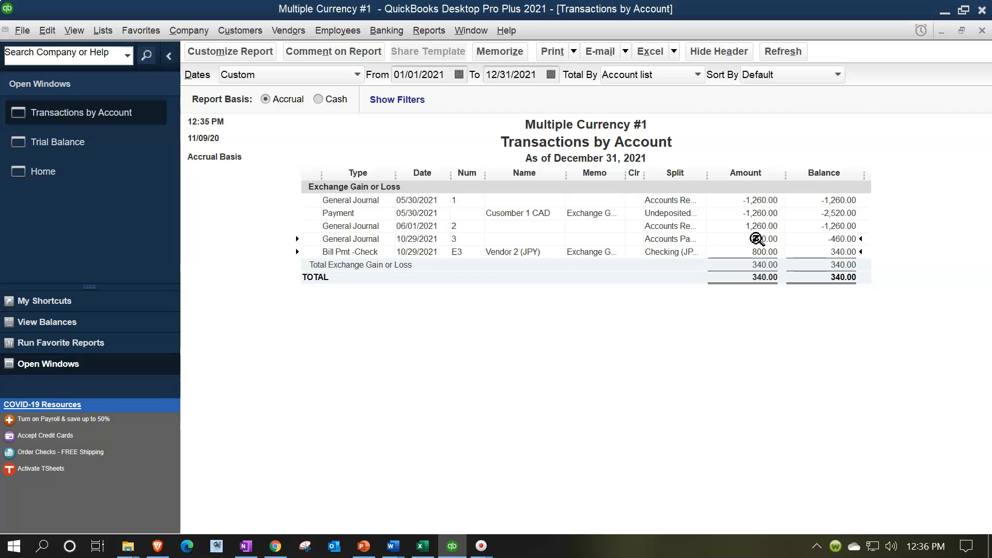
{"action": "left_click", "coordinate": [759, 252]}
{"action": "left_click", "coordinate": [756, 247]}
{"action": "left_click", "coordinate": [756, 239]}
{"action": "double_click", "coordinate": [756, 239]}
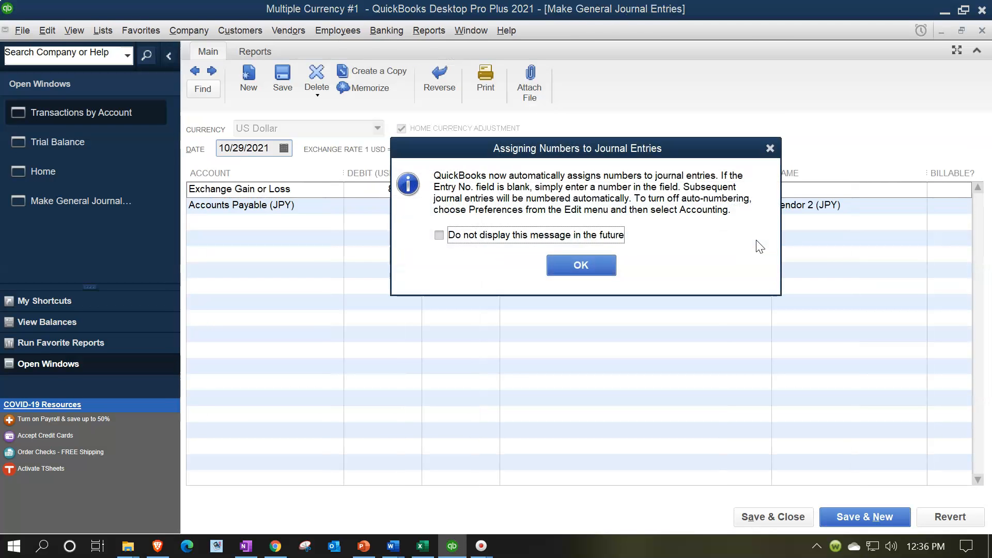
{"action": "left_click", "coordinate": [770, 148]}
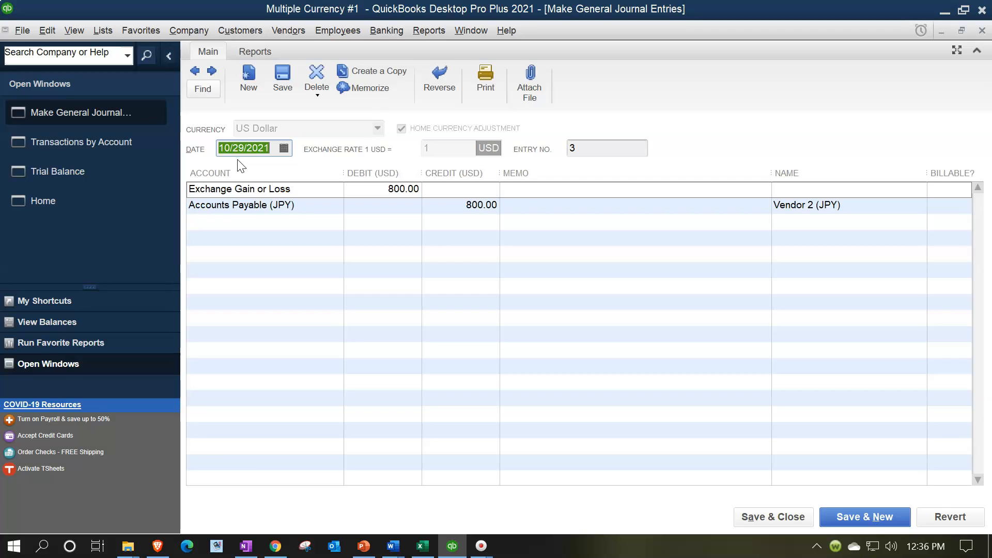
Advance to a new blank general journal entry and set its date to 11/01/2021
{"action": "left_click", "coordinate": [209, 72]}
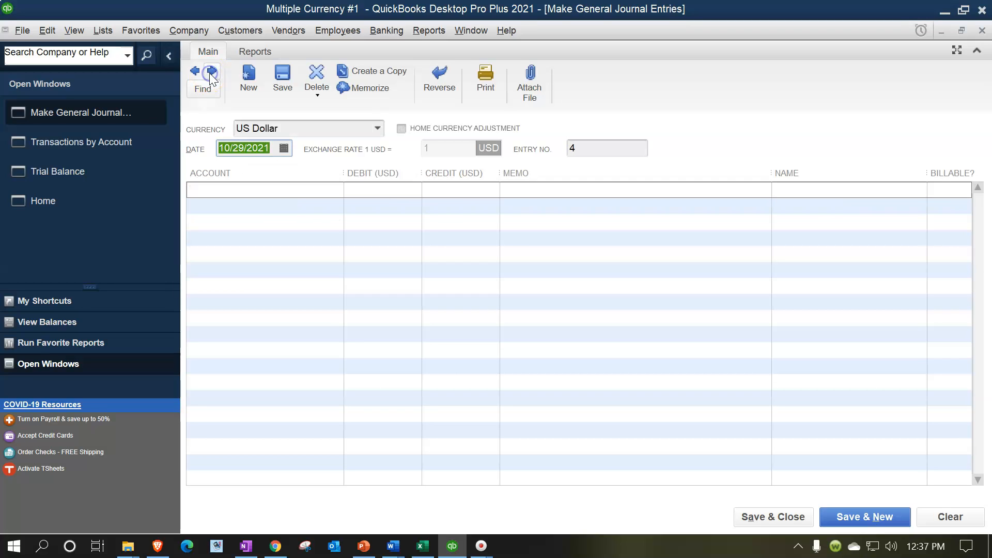
{"action": "key", "text": "plus"}
{"action": "key", "text": "plus"}
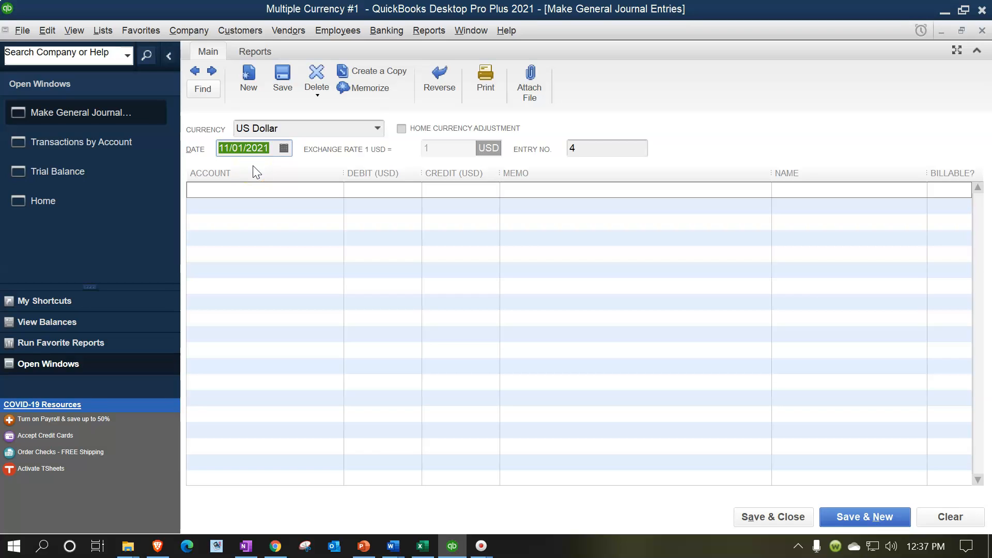
Enter Exchange Gain or Loss as the first line of the 11/01/2021 journal entry with a credit of 800
{"action": "key", "text": "Tab"}
{"action": "key", "text": "Tab"}
{"action": "type", "text": "Ex"}
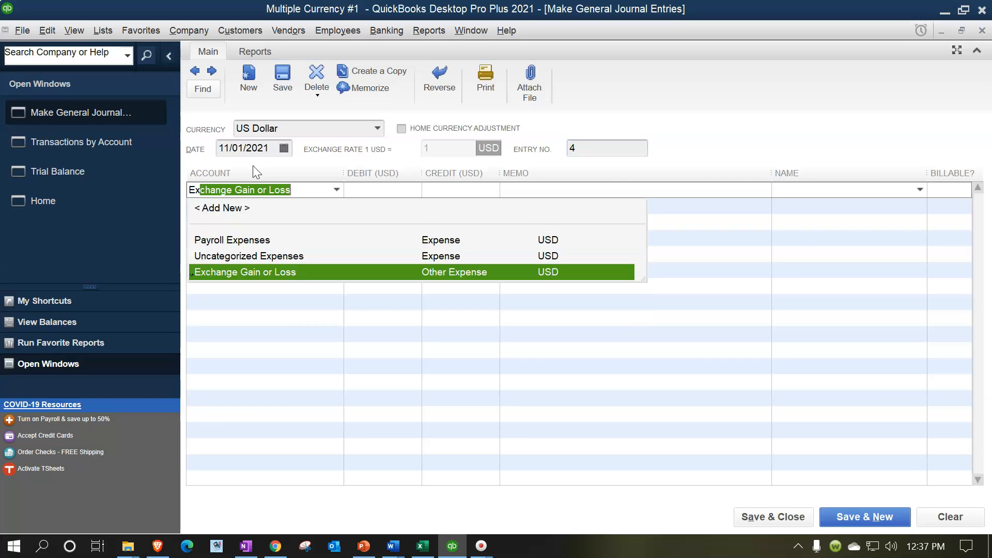
{"action": "key", "text": "Tab"}
{"action": "key", "text": "Tab"}
{"action": "type", "text": "800"}
{"action": "key", "text": "Tab"}
{"action": "key", "text": "Tab"}
{"action": "key", "text": "Tab"}
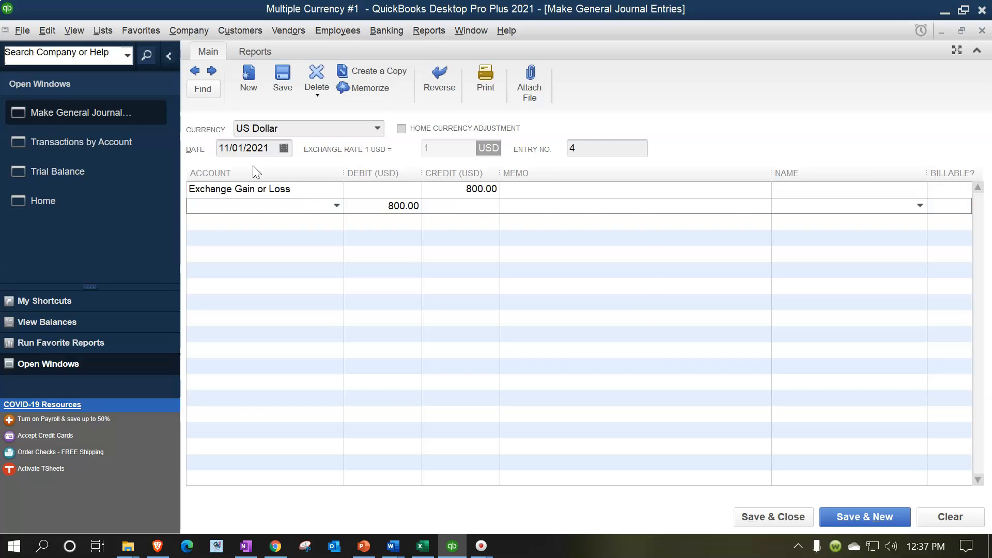
Set the account of the 800.00 debit line to Accounts Payable (JPY)
{"action": "type", "text": "Accounts Payable"}
{"action": "key", "text": "Down"}
{"action": "key", "text": "Down"}
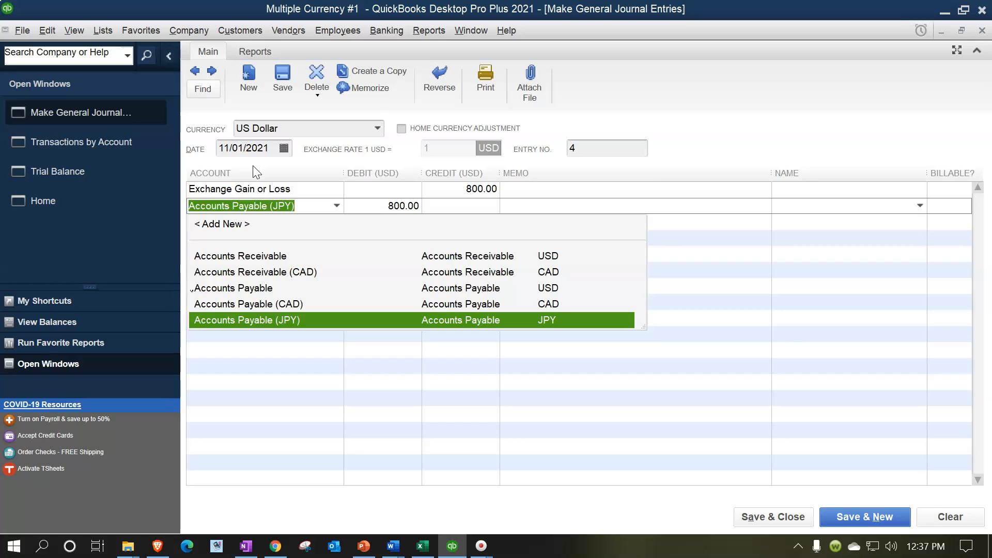
{"action": "key", "text": "Tab"}
{"action": "key", "text": "Return"}
{"action": "key", "text": "Tab"}
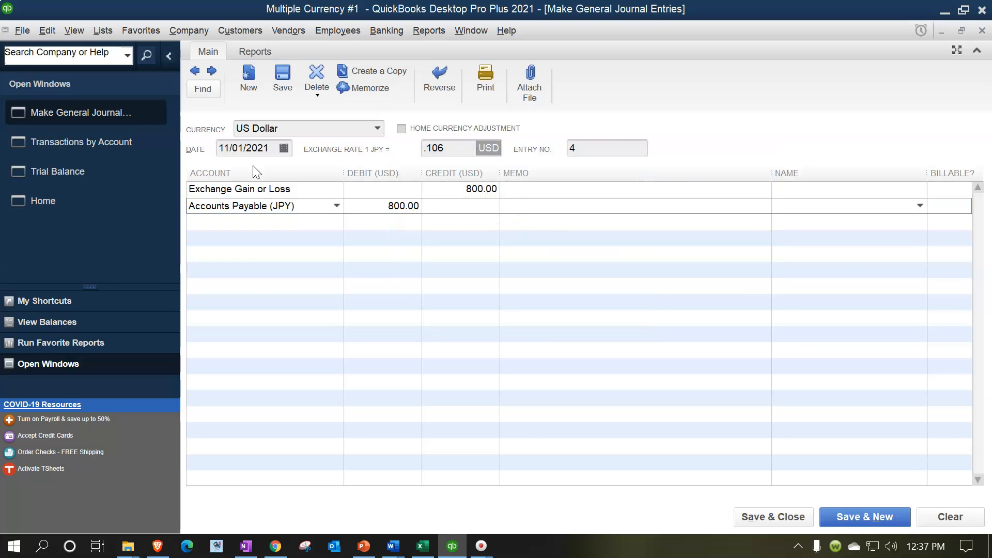
Assign Vendor 2 (JPY) to the payable line, then save and close the entry, accepting its future date
{"action": "type", "text": "Vendor 1 CAD"}
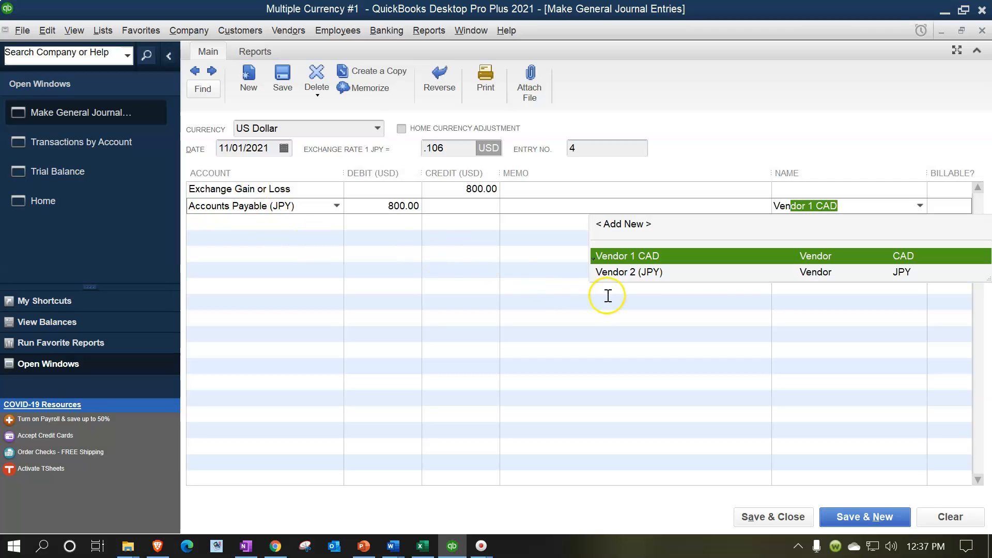
{"action": "left_click", "coordinate": [622, 273]}
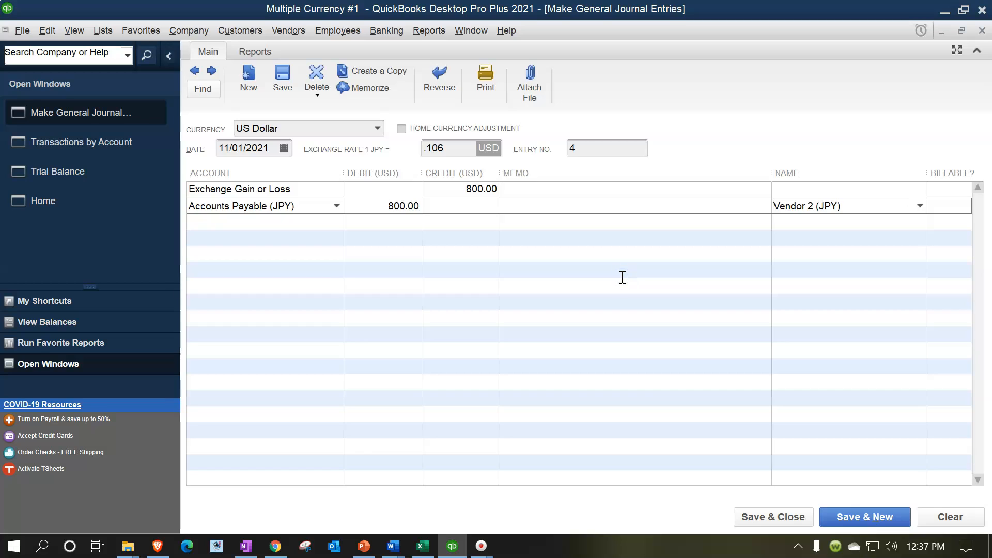
{"action": "key", "text": "Tab"}
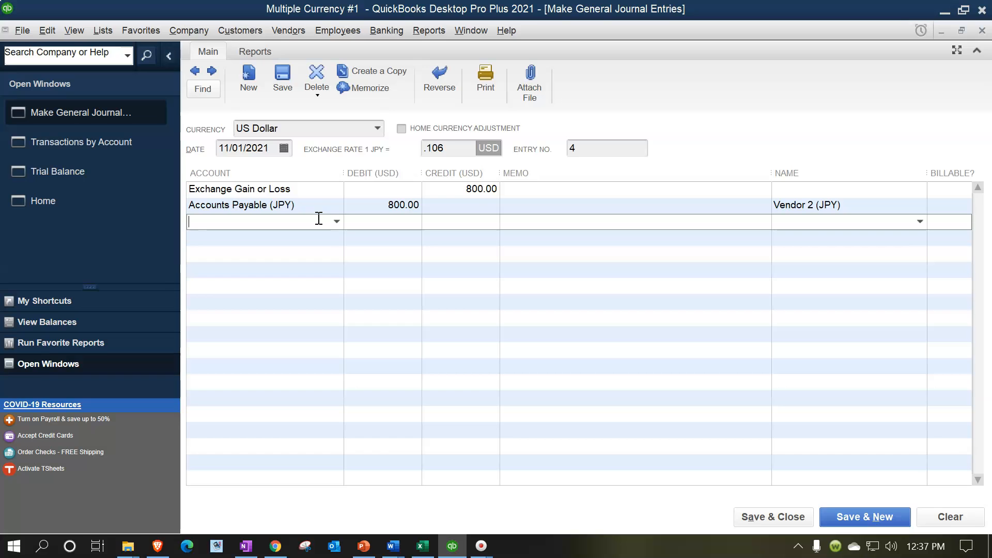
{"action": "left_click", "coordinate": [773, 518]}
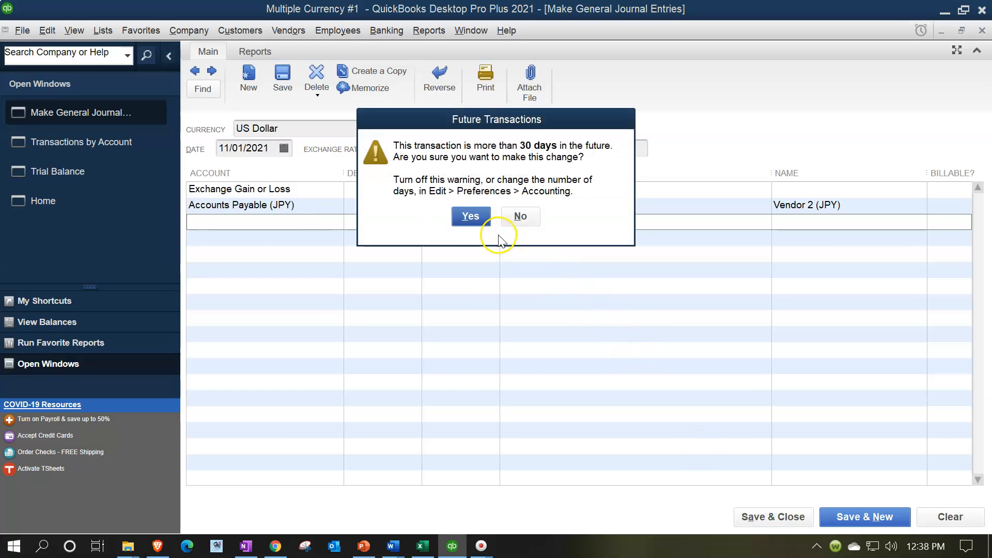
{"action": "left_click", "coordinate": [463, 216]}
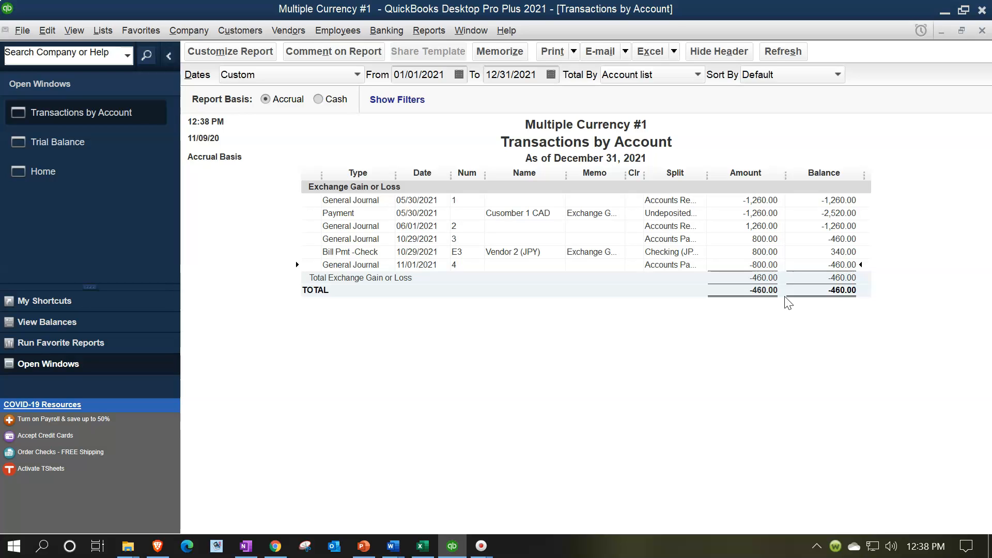
Open a Profit & Loss report covering 01/01/2021 to 10/31/2021
{"action": "left_click", "coordinate": [429, 32]}
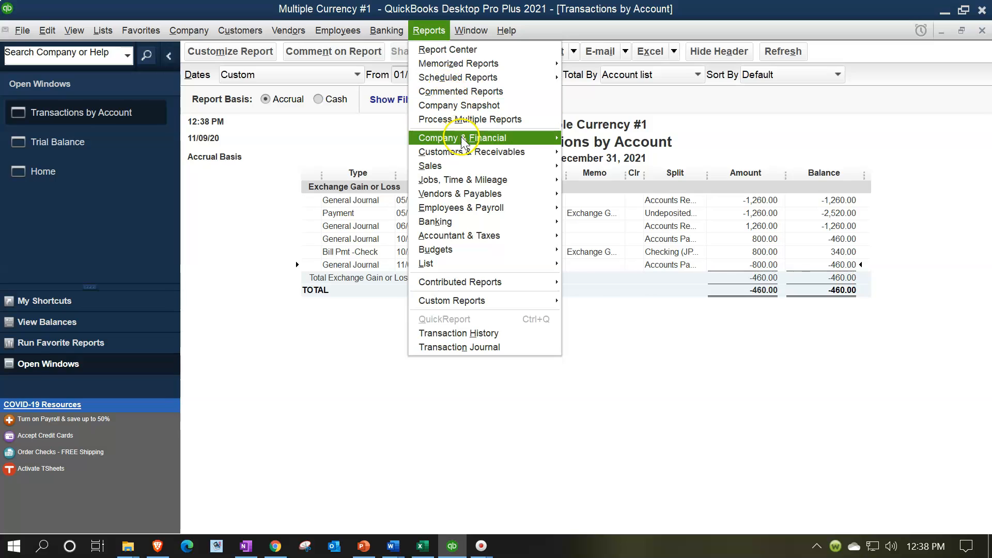
{"action": "mouse_move", "coordinate": [464, 145]}
{"action": "left_click", "coordinate": [595, 138]}
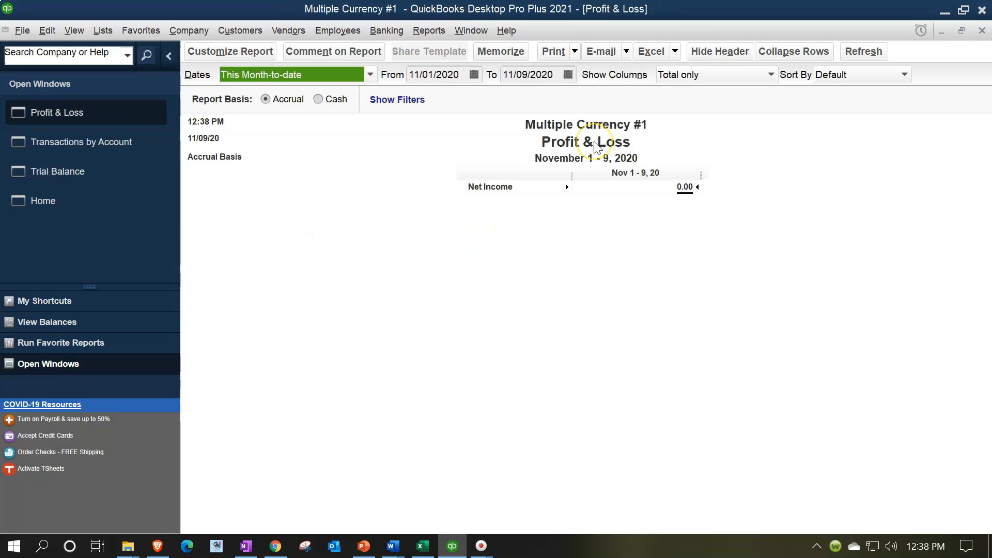
{"action": "key", "text": "Tab"}
{"action": "type", "text": "0101"}
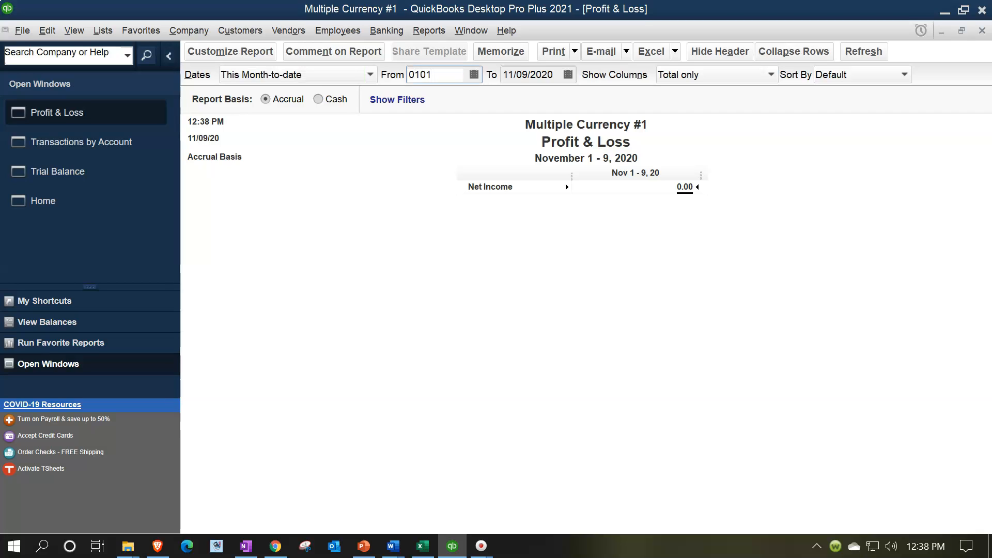
{"action": "type", "text": "21"}
{"action": "type", "text": "1"}
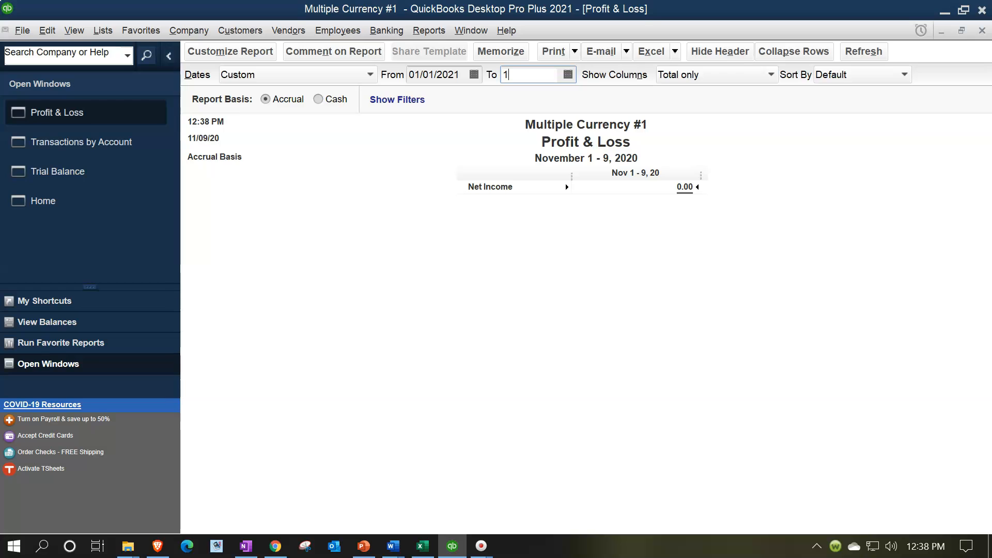
{"action": "type", "text": "03120"}
{"action": "key", "text": "Tab"}
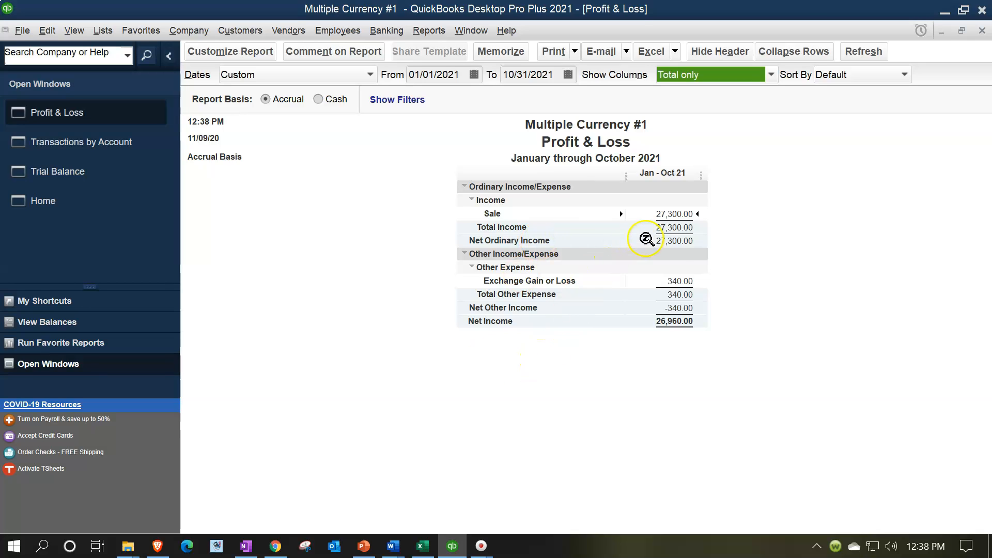
Open the transactions behind Exchange Gain or Loss, examine the two 10/29/2021 lines, and return to the Profit & Loss
{"action": "double_click", "coordinate": [680, 280]}
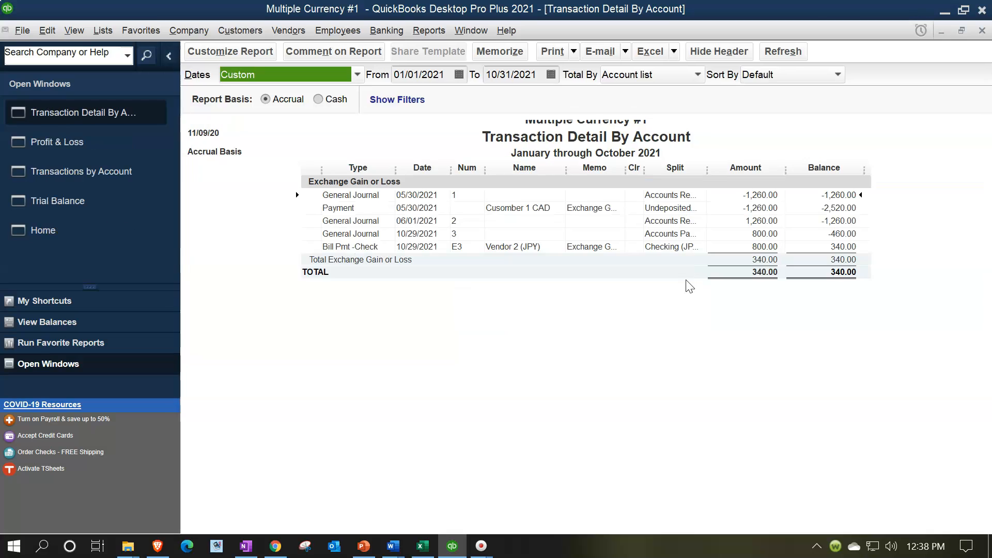
{"action": "left_click", "coordinate": [753, 243]}
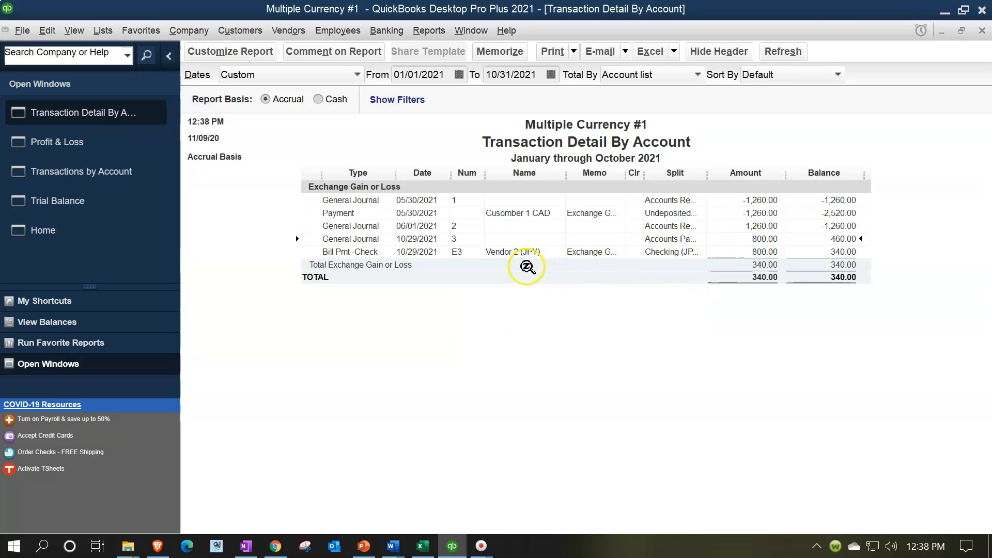
{"action": "left_click", "coordinate": [766, 253]}
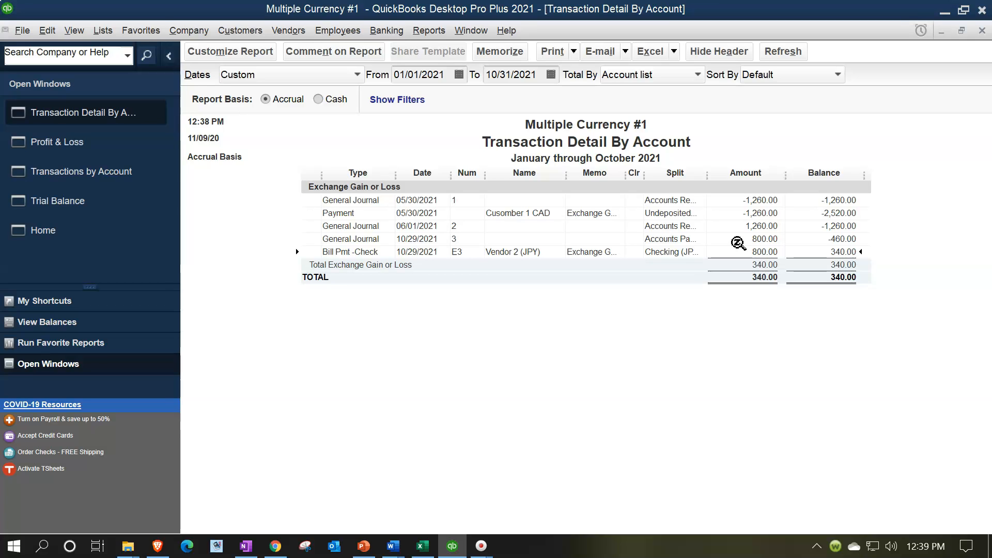
{"action": "left_click", "coordinate": [984, 31]}
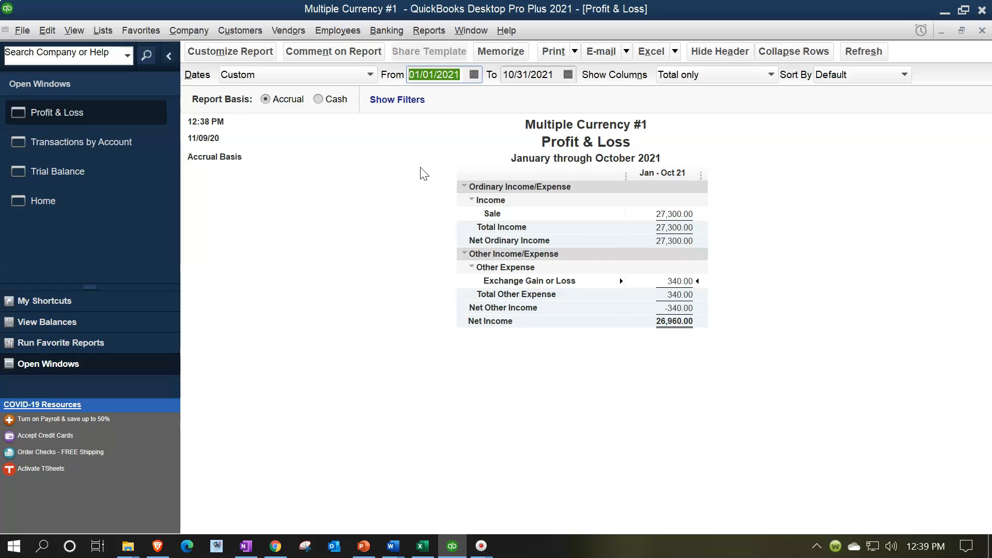
Set the Profit & Loss period to 11/01/2021 through 12/31/2021 and examine the Exchange Gain or Loss and total other expense amounts
{"action": "type", "text": "11/01/"}
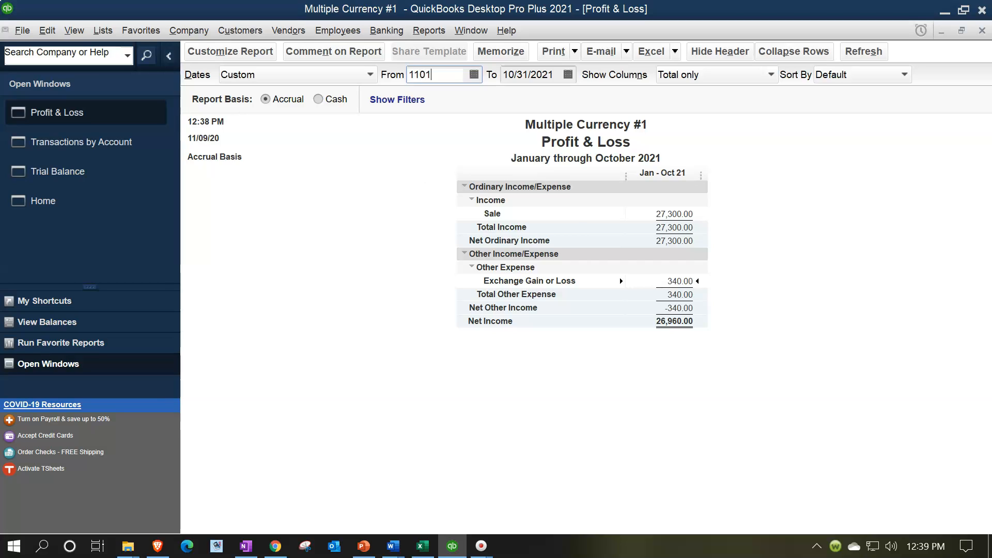
{"action": "type", "text": "2021"}
{"action": "key", "text": "Tab"}
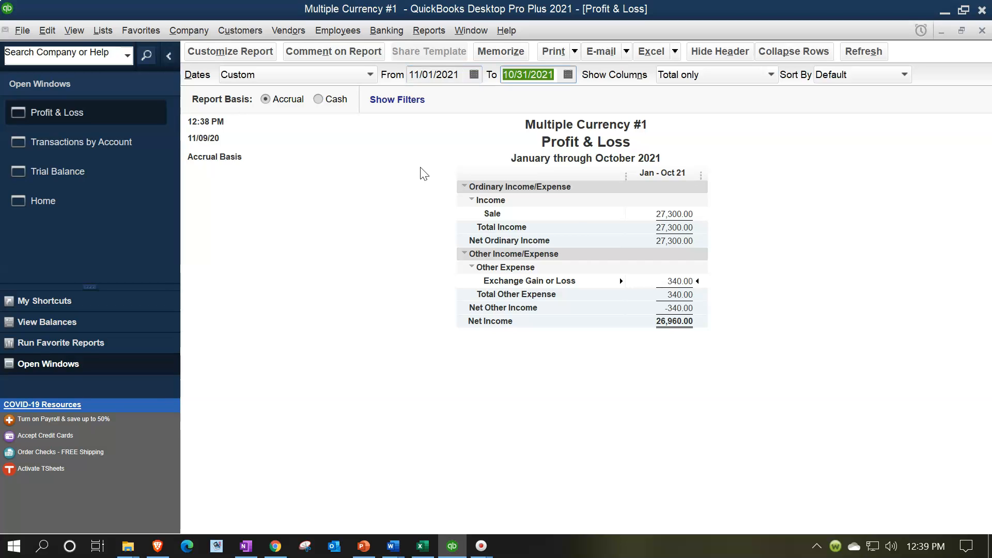
{"action": "type", "text": "12/31/"}
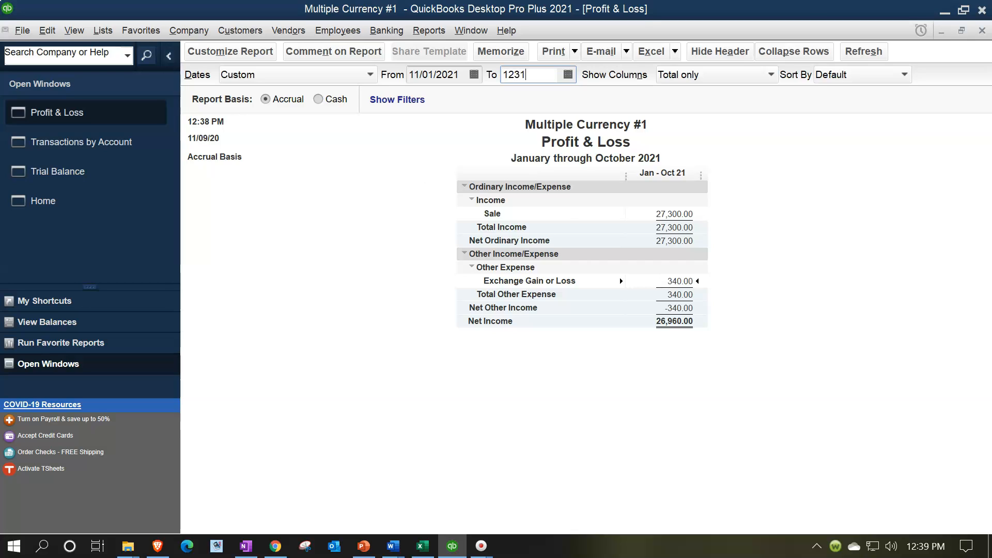
{"action": "type", "text": "2021"}
{"action": "key", "text": "Tab"}
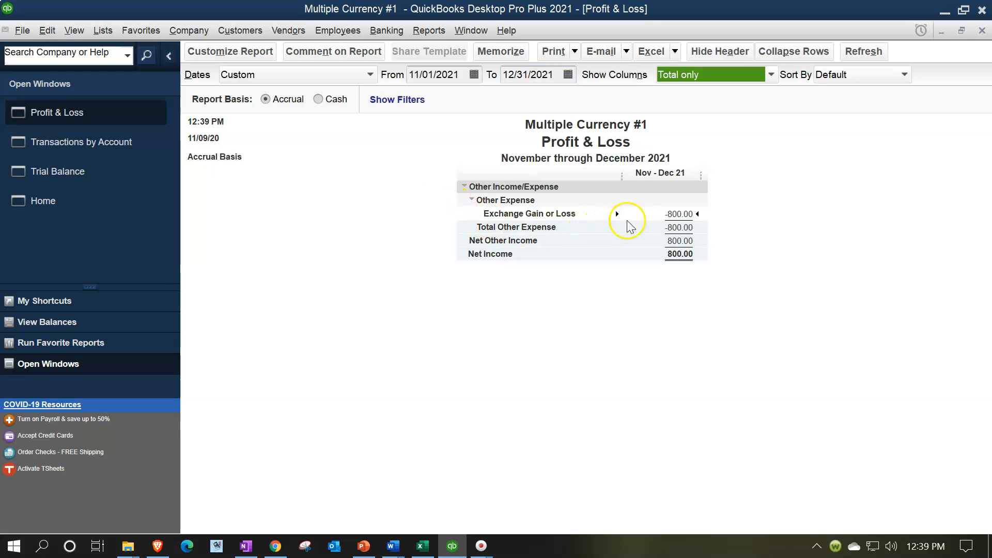
{"action": "left_click", "coordinate": [672, 212]}
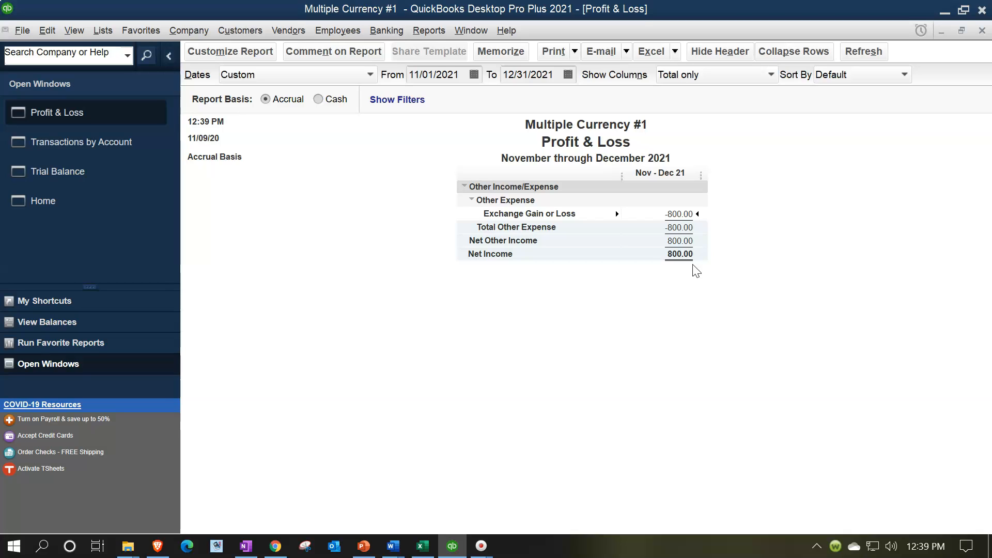
{"action": "left_click", "coordinate": [682, 227]}
Switch to the Trial Balance and open the Exchange Gain or Loss transactions to compare the 10/29/2021 and 11/01/2021 lines
{"action": "left_click", "coordinate": [102, 173]}
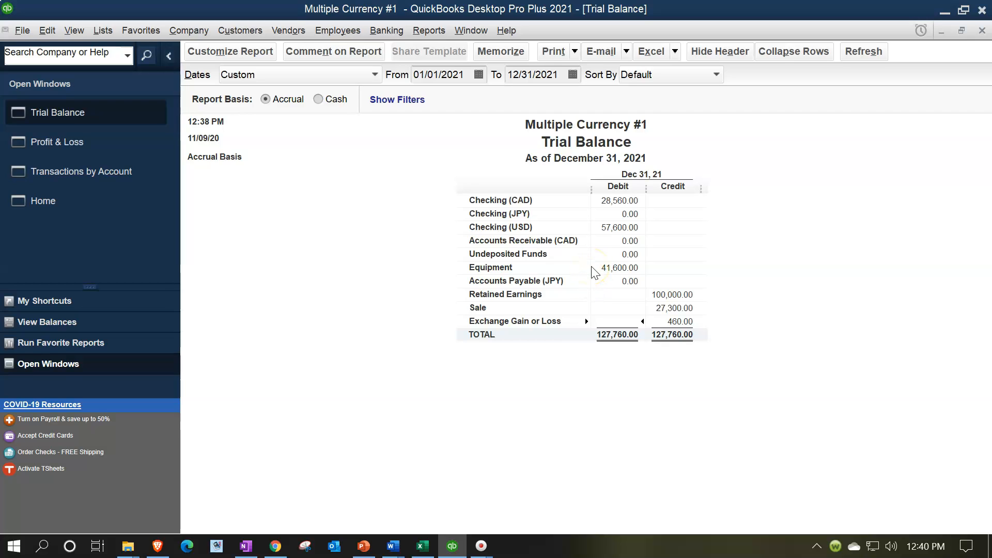
{"action": "double_click", "coordinate": [680, 321]}
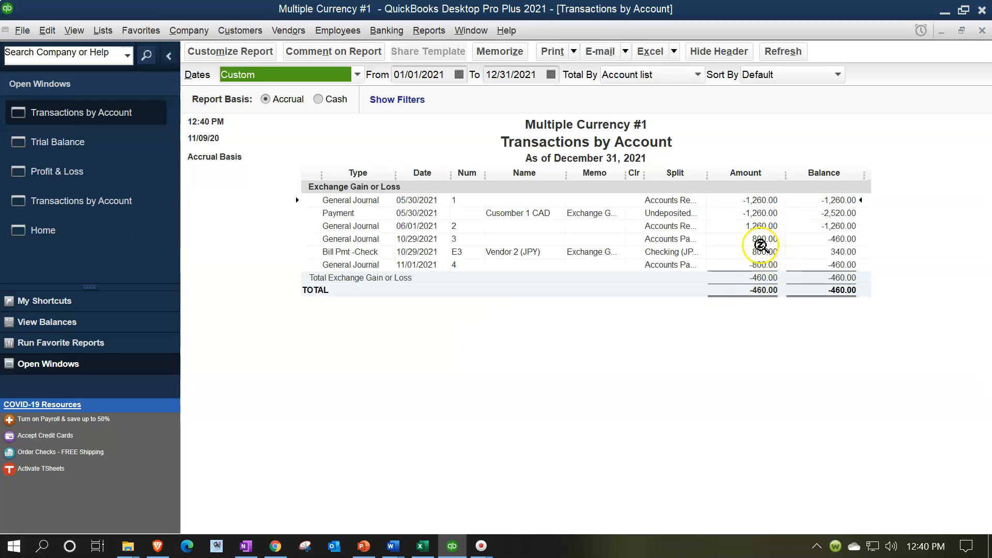
{"action": "left_click", "coordinate": [760, 238]}
{"action": "left_click", "coordinate": [768, 266]}
{"action": "left_click", "coordinate": [767, 249]}
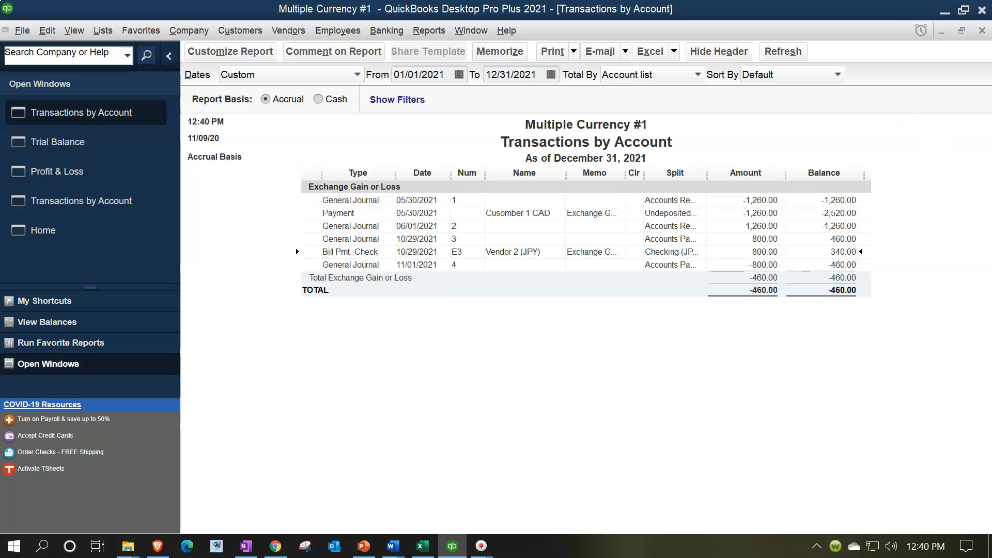
Close the Exchange Gain or Loss detail, review the transactions behind Accounts Payable (JPY), and return to the Trial Balance
{"action": "left_click", "coordinate": [982, 30]}
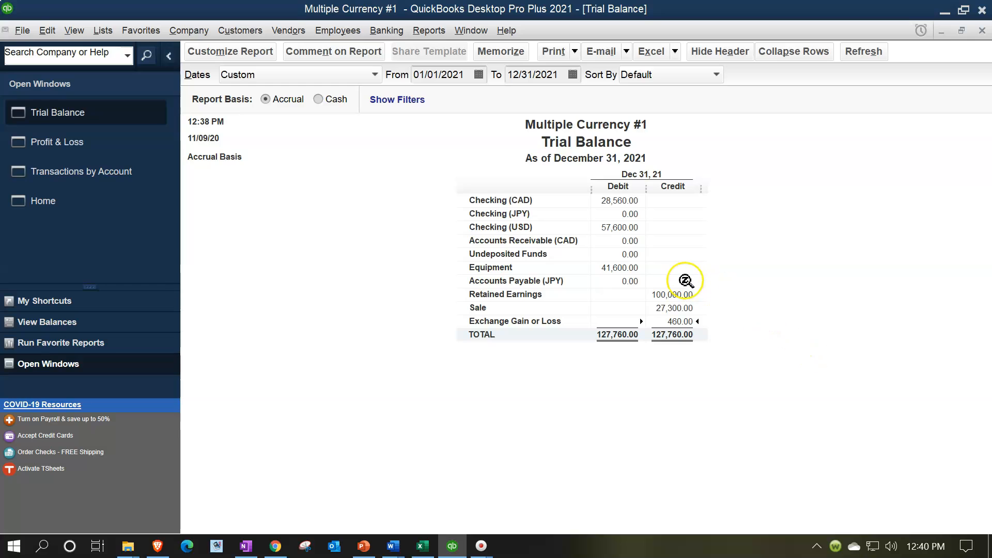
{"action": "double_click", "coordinate": [632, 282]}
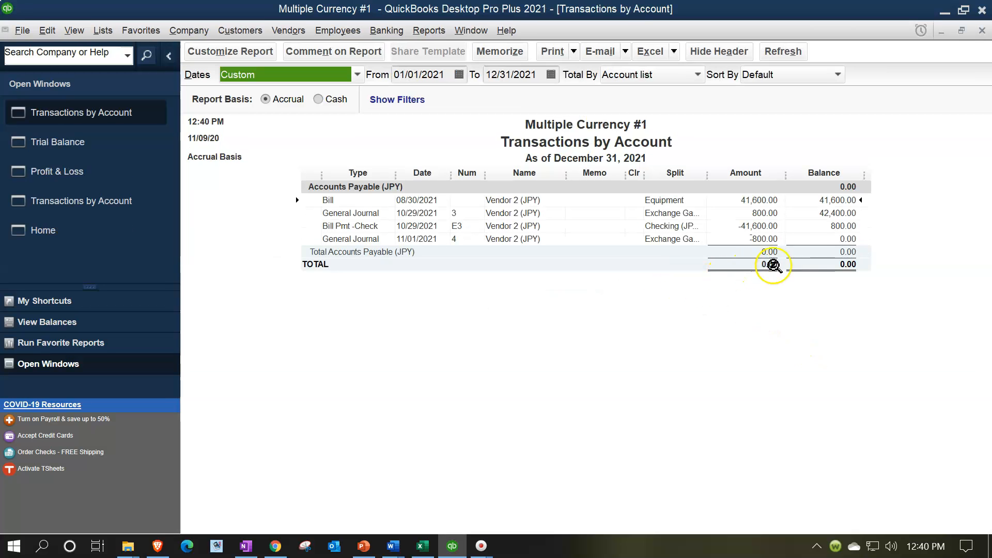
{"action": "left_click", "coordinate": [981, 31]}
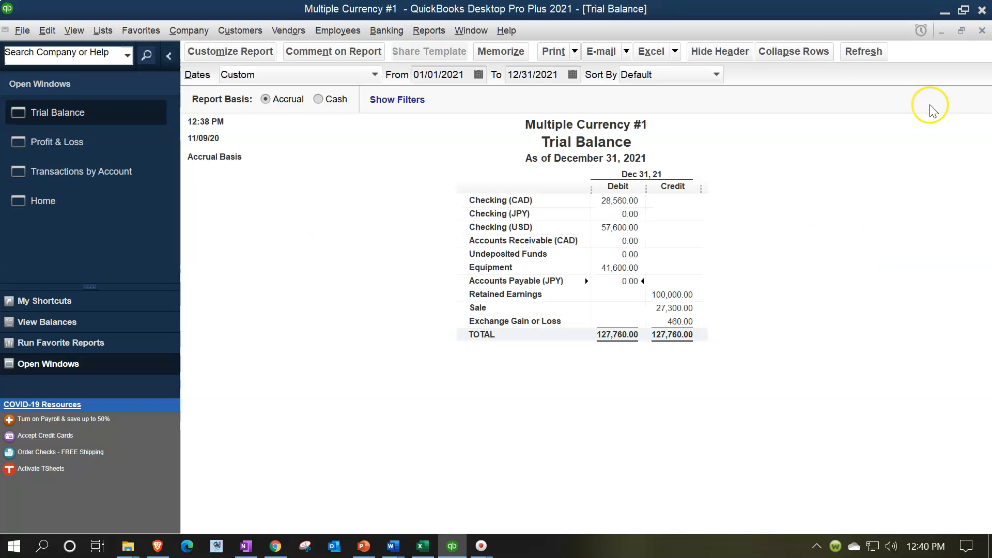